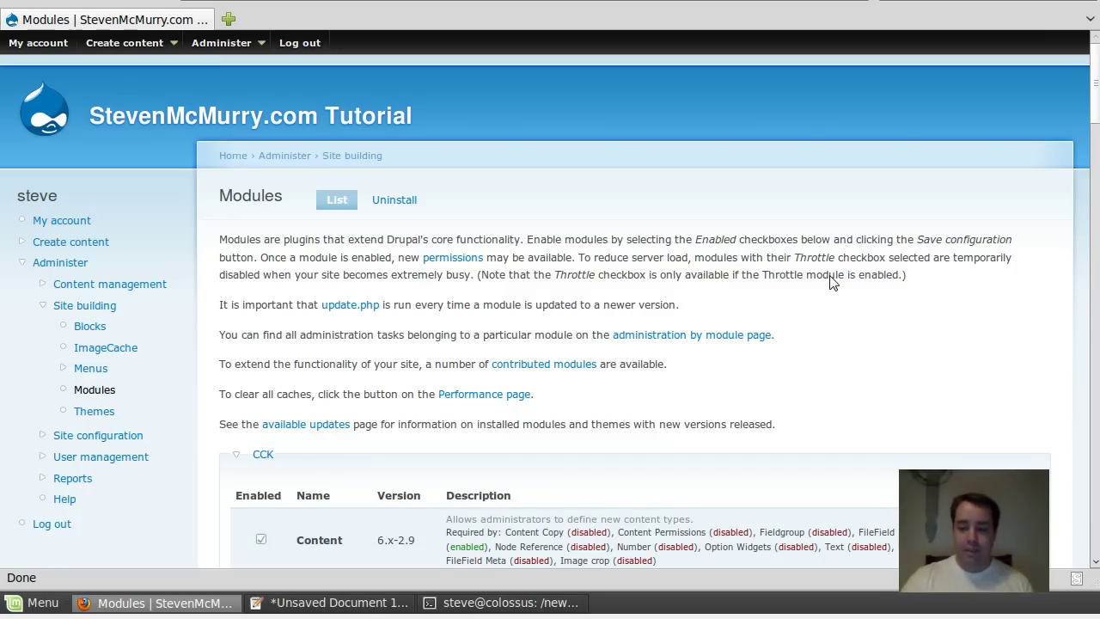
Go through Administer > Content management to the Backup and Migrate page with its Quick Backup form
key(End)
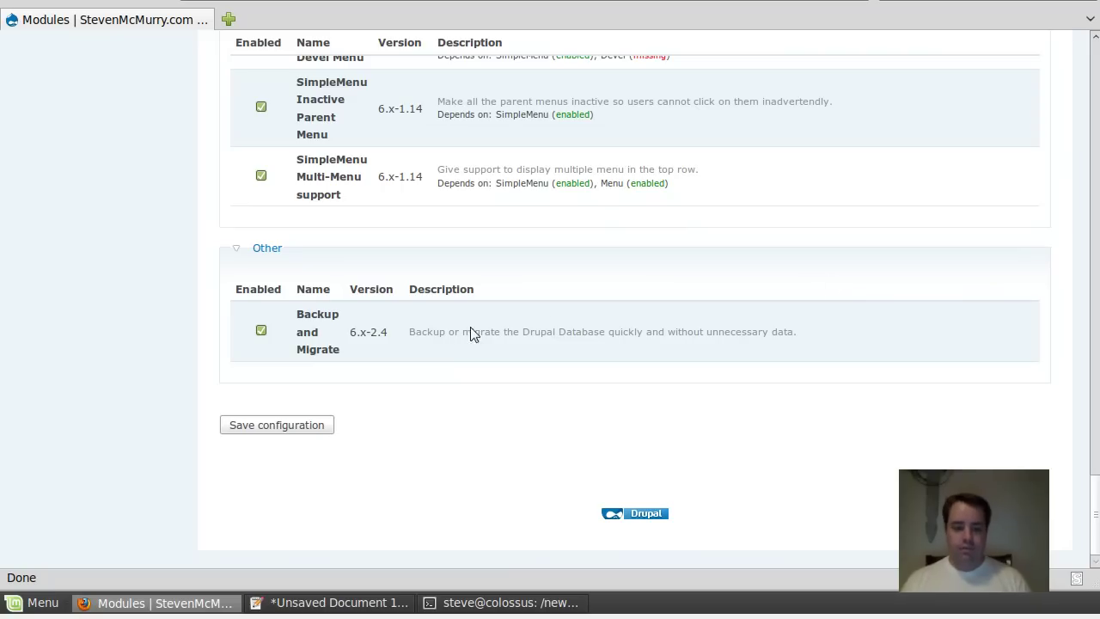
key(super+m)
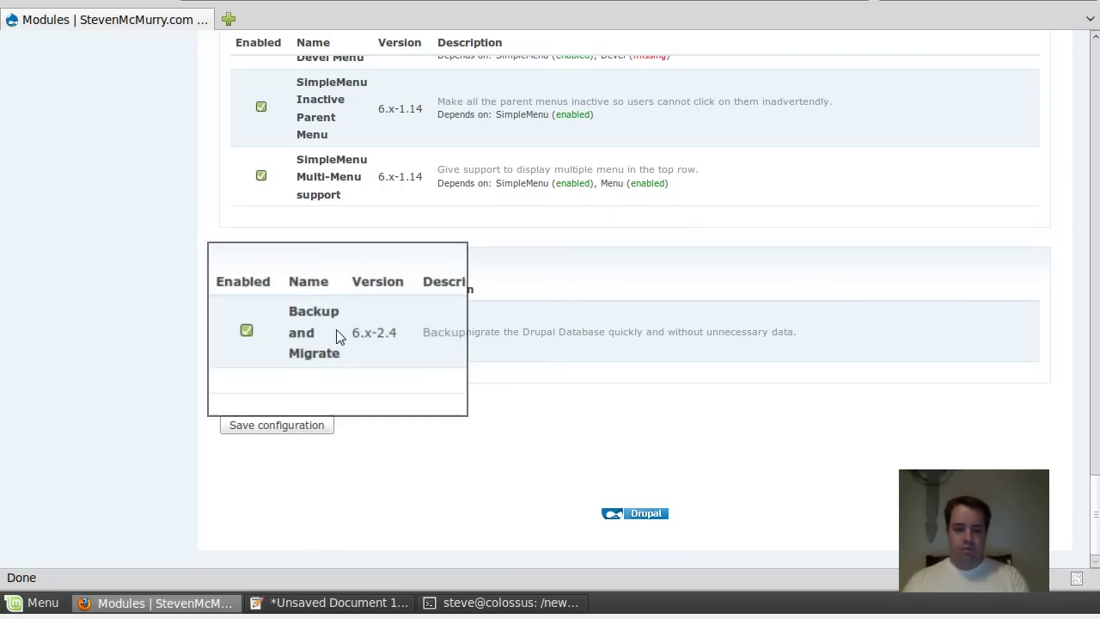
scroll(336, 336, up, 3)
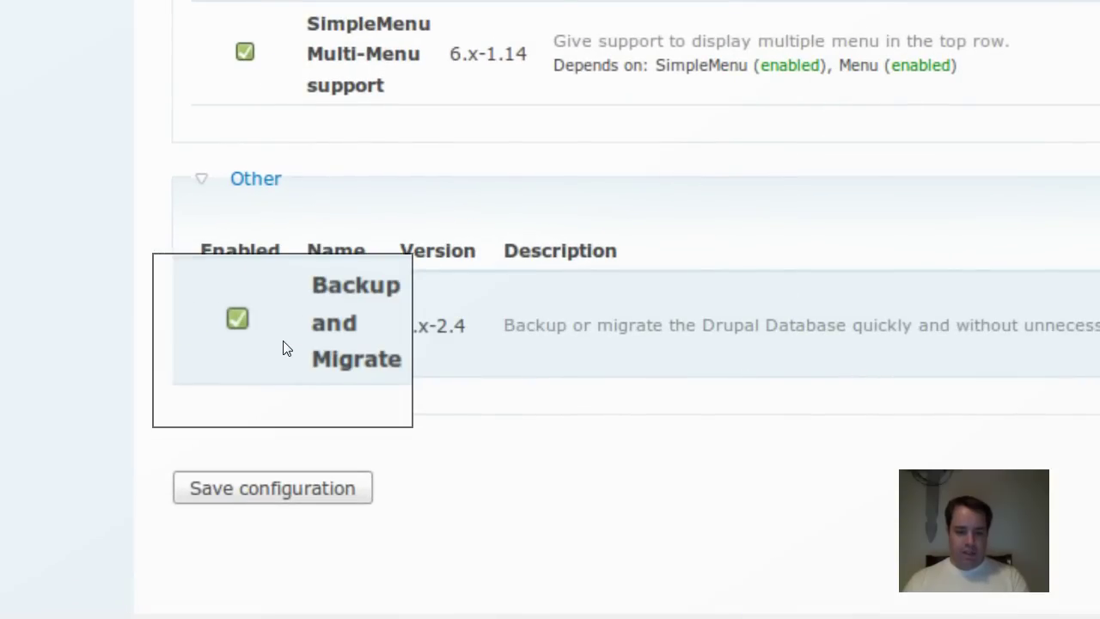
key(super+m)
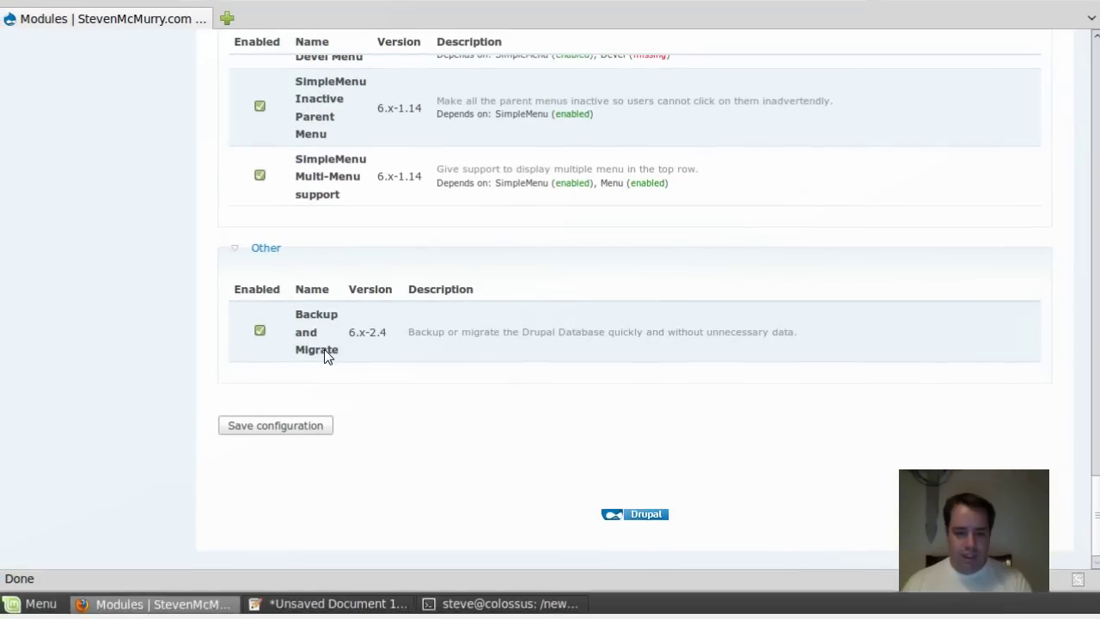
scroll(320, 348, up, 10)
scroll(320, 348, up, 15)
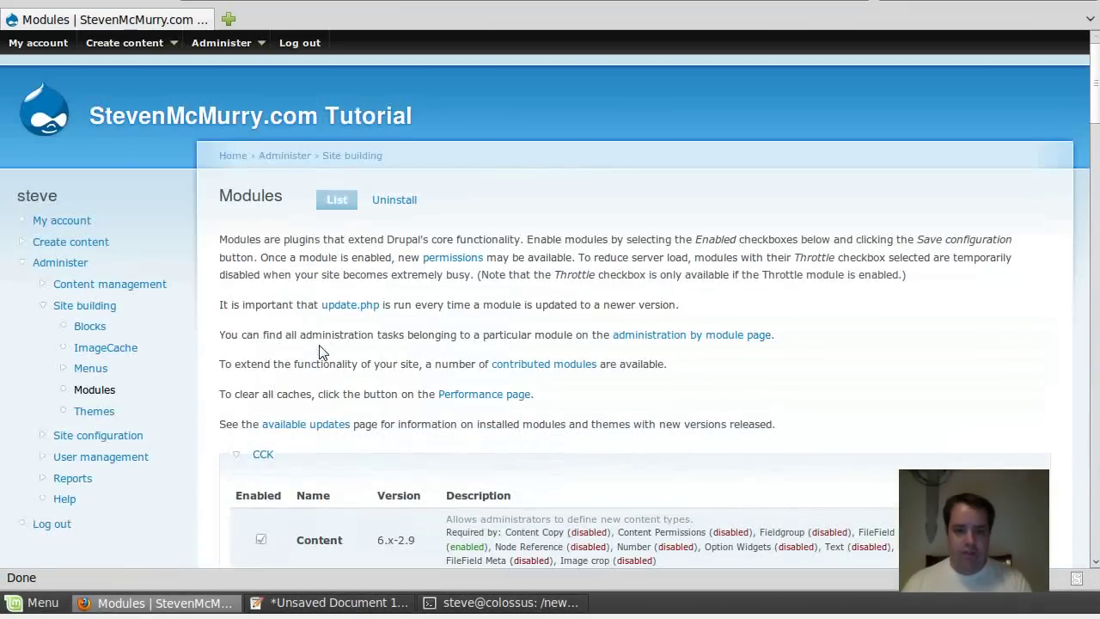
mouse_move(252, 52)
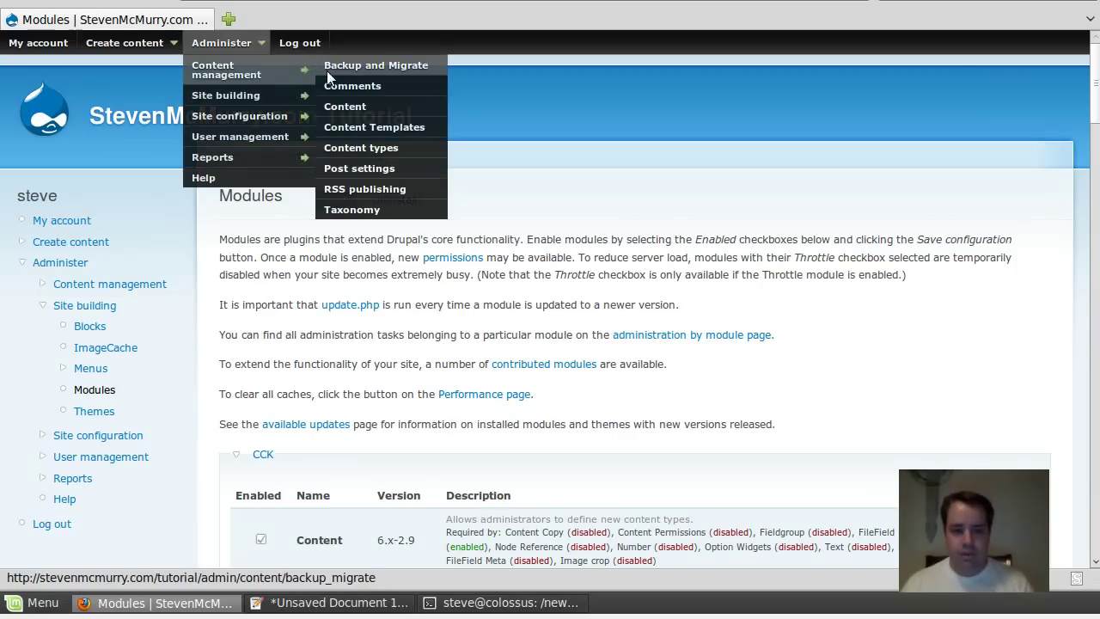
click(384, 68)
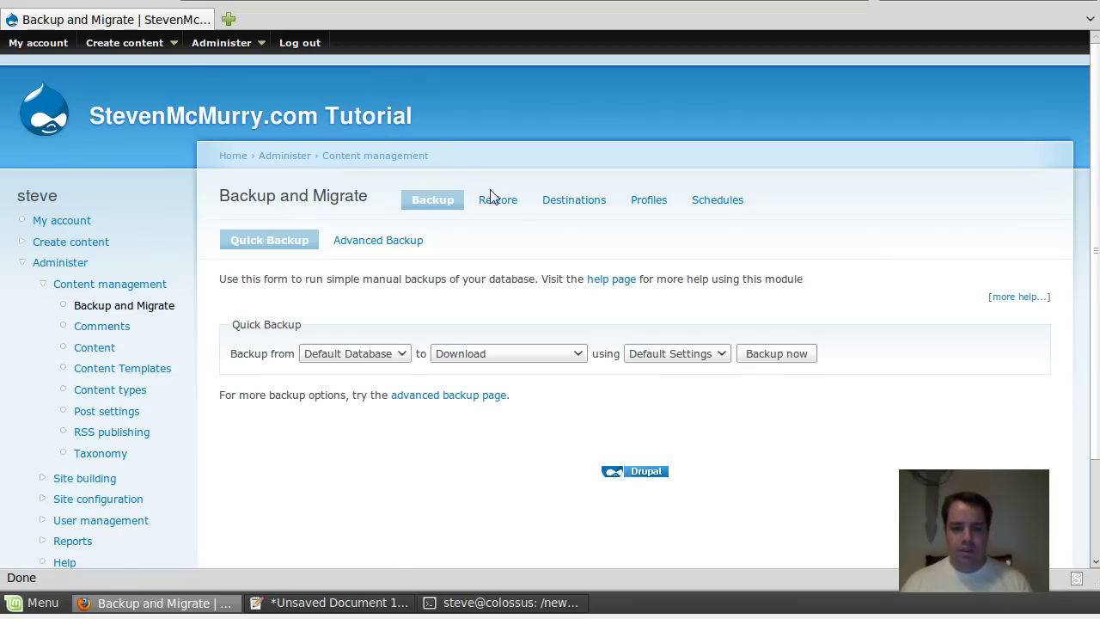
Show the Destinations list, including Outside Public Root at ../../db_backups/
click(574, 200)
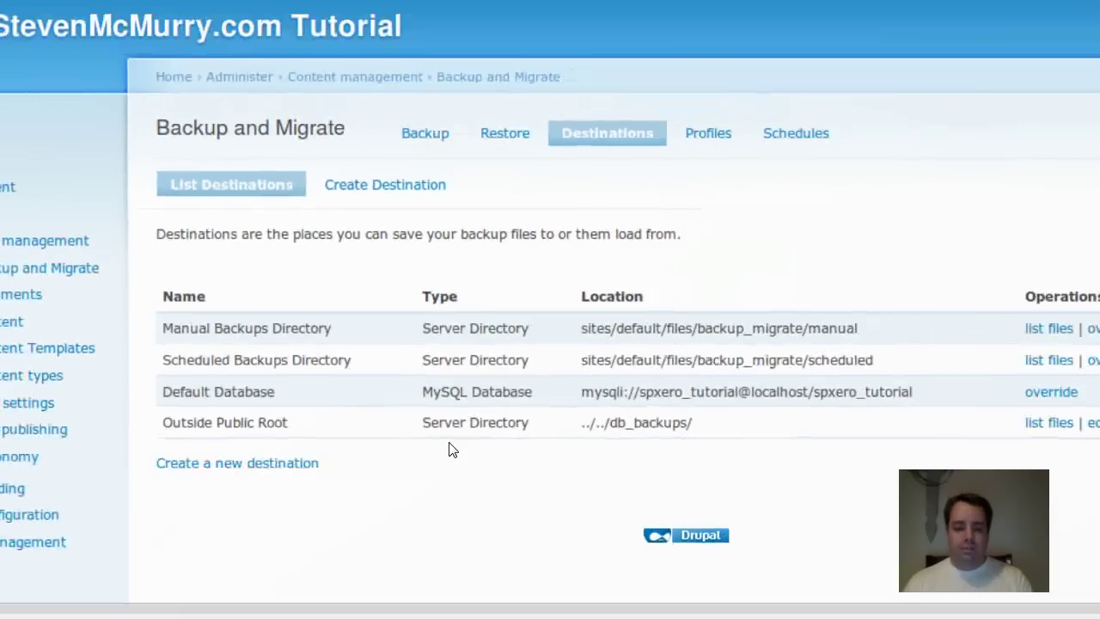
Create a new backup profile from Profiles and name it Daily Profile
click(702, 139)
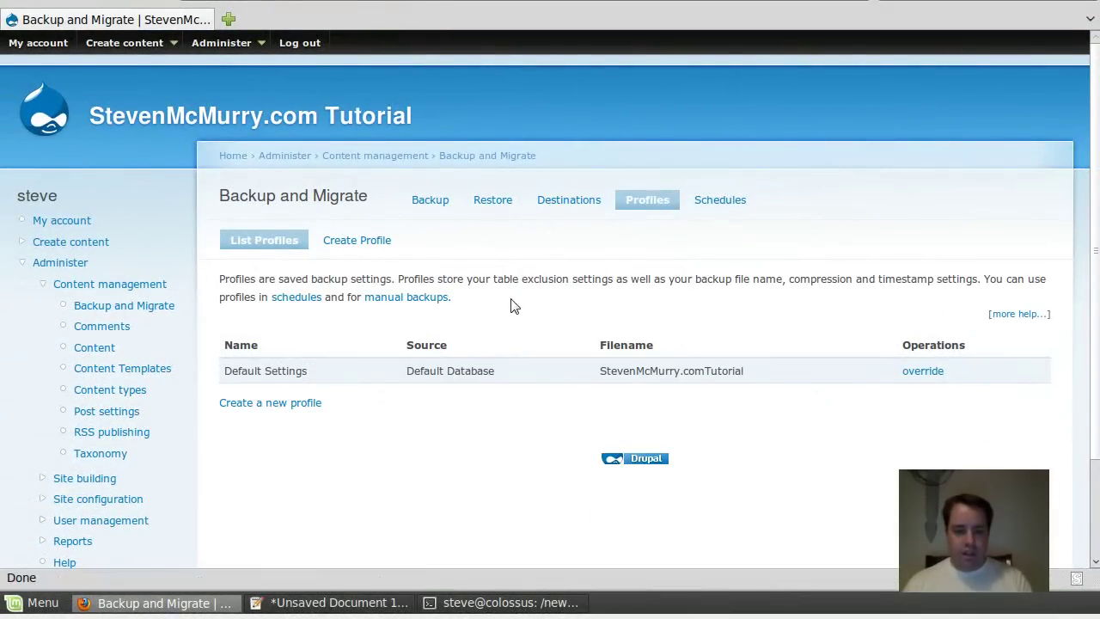
click(288, 404)
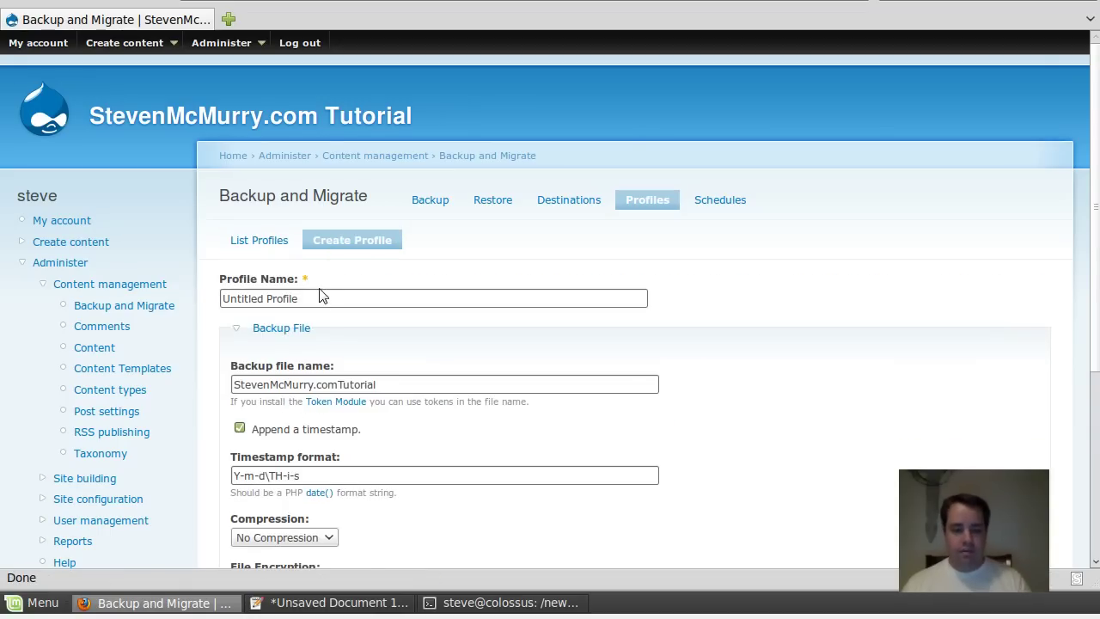
drag(223, 298, 284, 301)
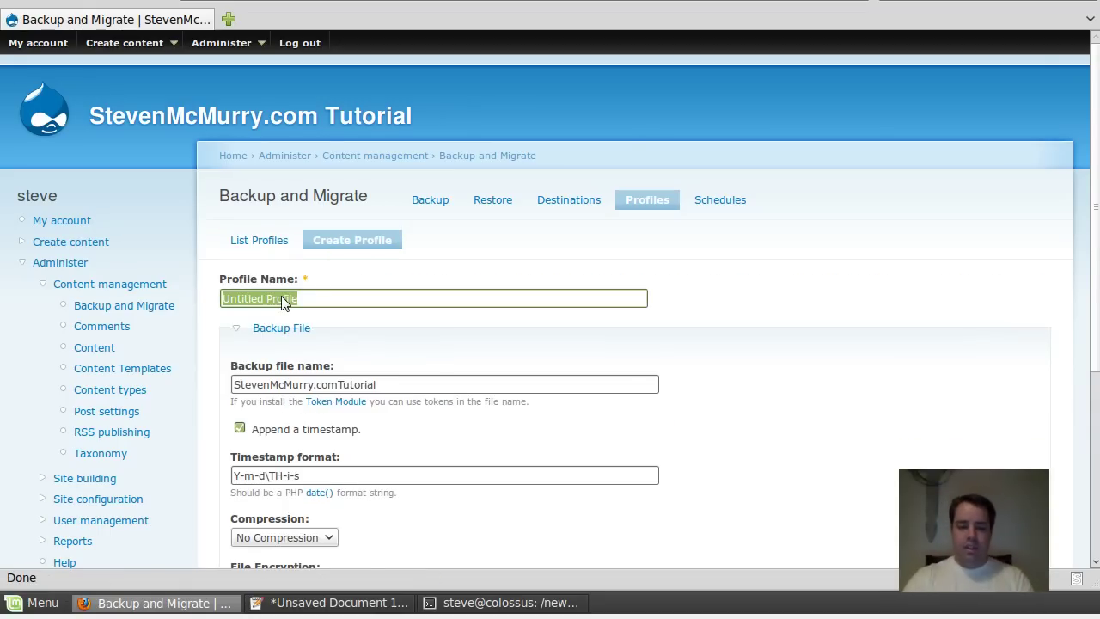
text(Dai)
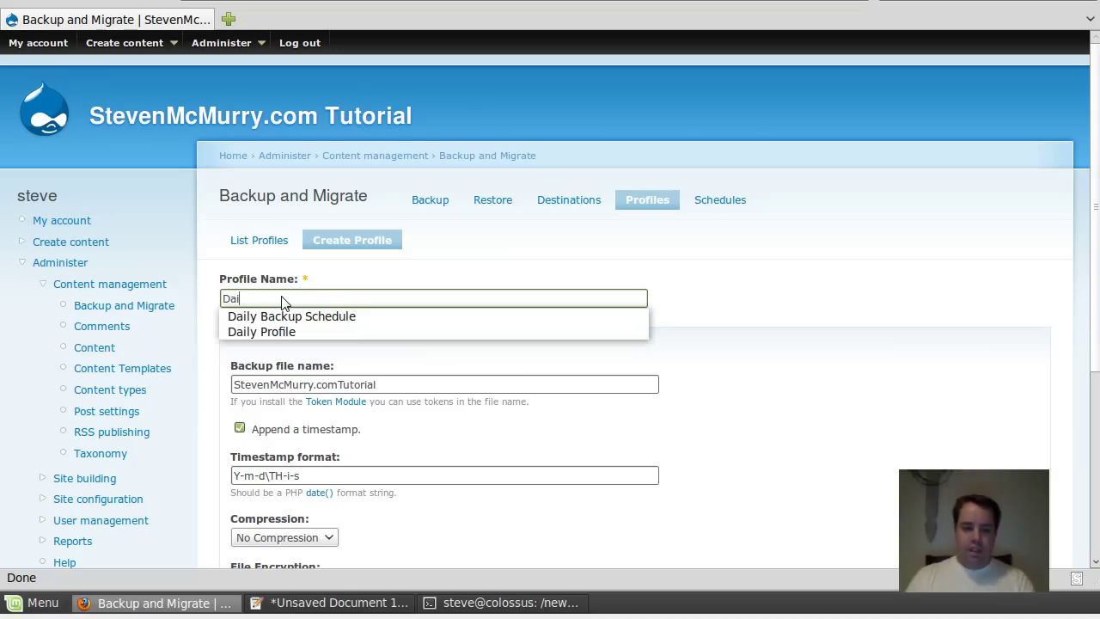
key(Down)
key(Down)
key(Tab)
Set the backup file name to tutorial-daily
key(Tab)
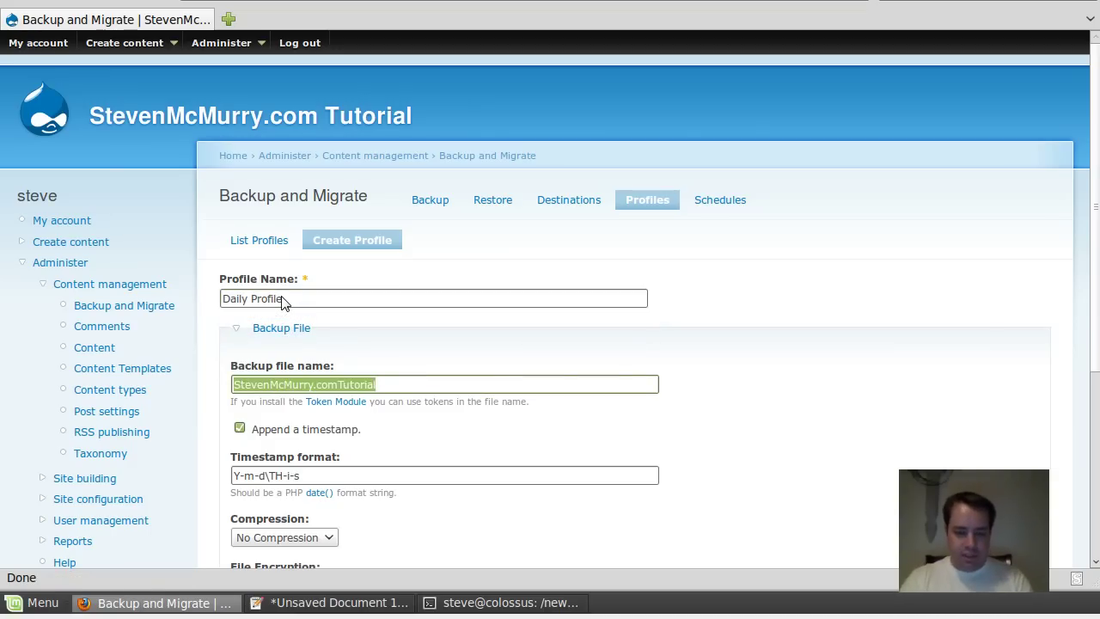
text(tu)
key(Tab)
key(shift+Tab)
text(t)
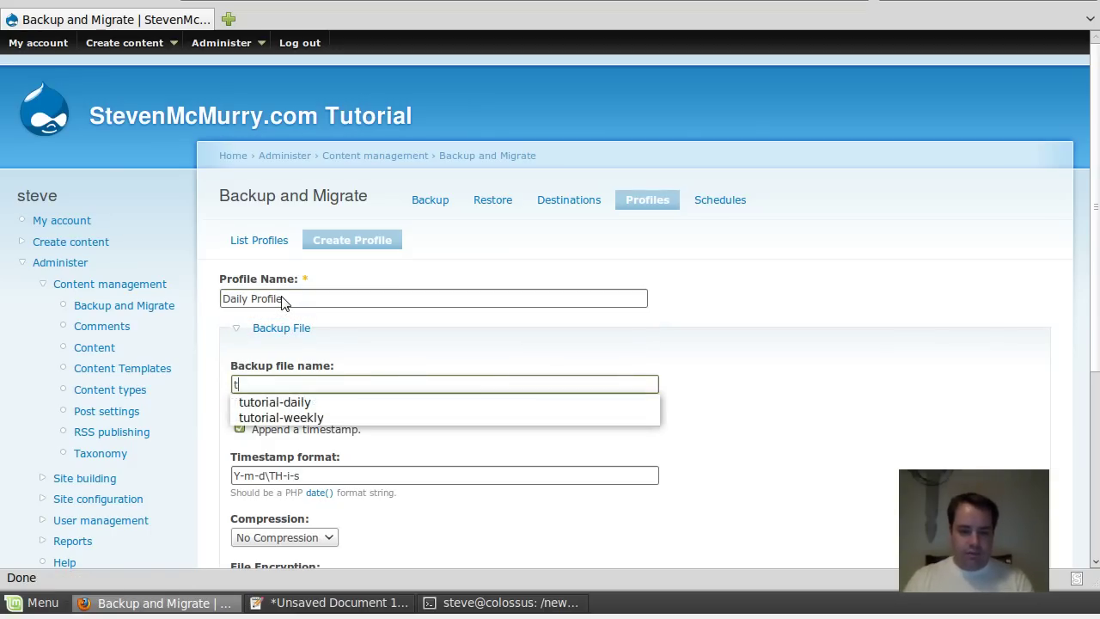
key(Down)
key(Tab)
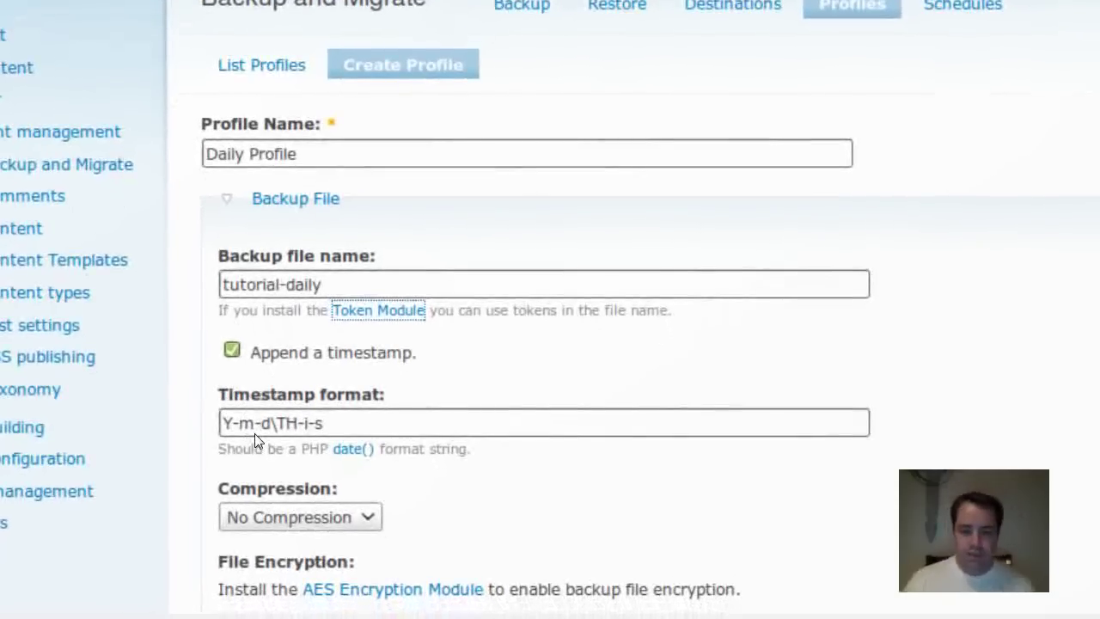
Keep No Compression and expand the Database Options table exclusions
scroll(255, 434, down, 3)
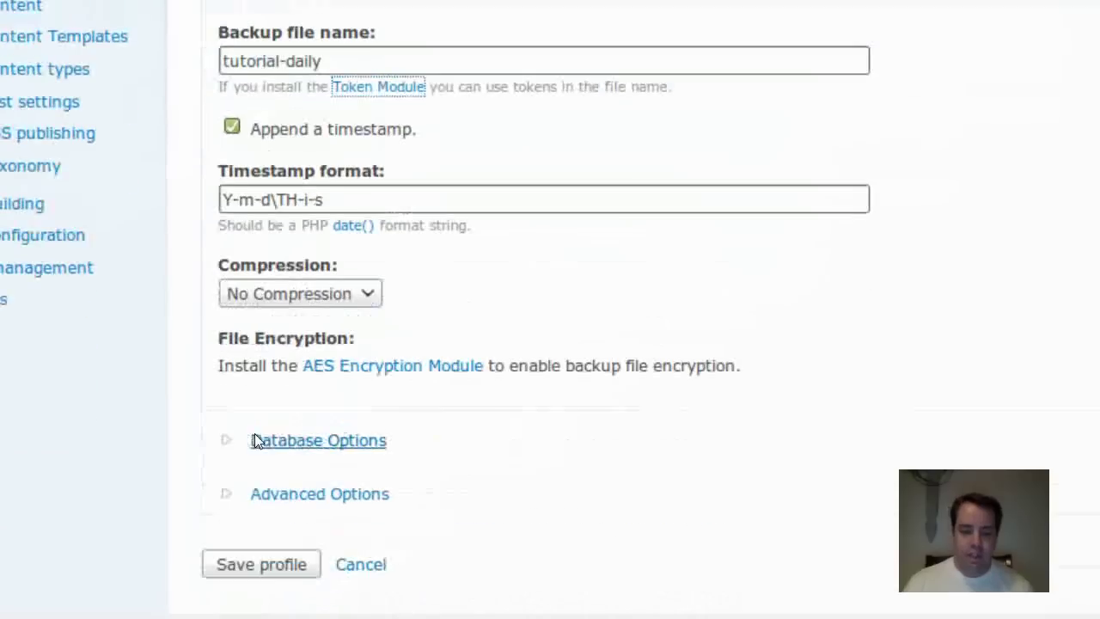
click(290, 348)
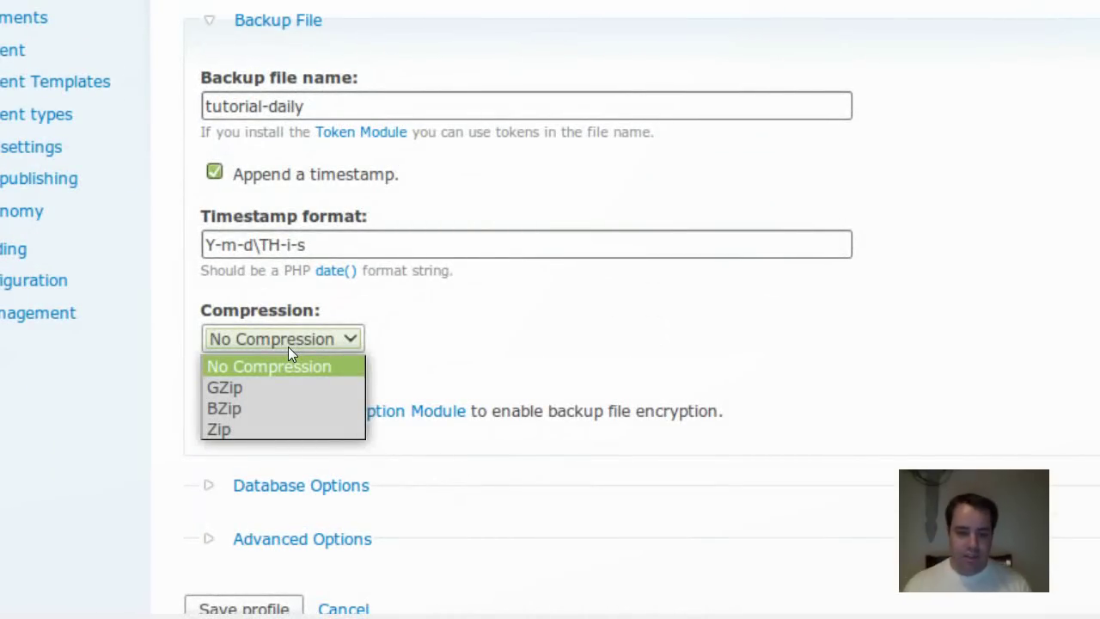
click(288, 347)
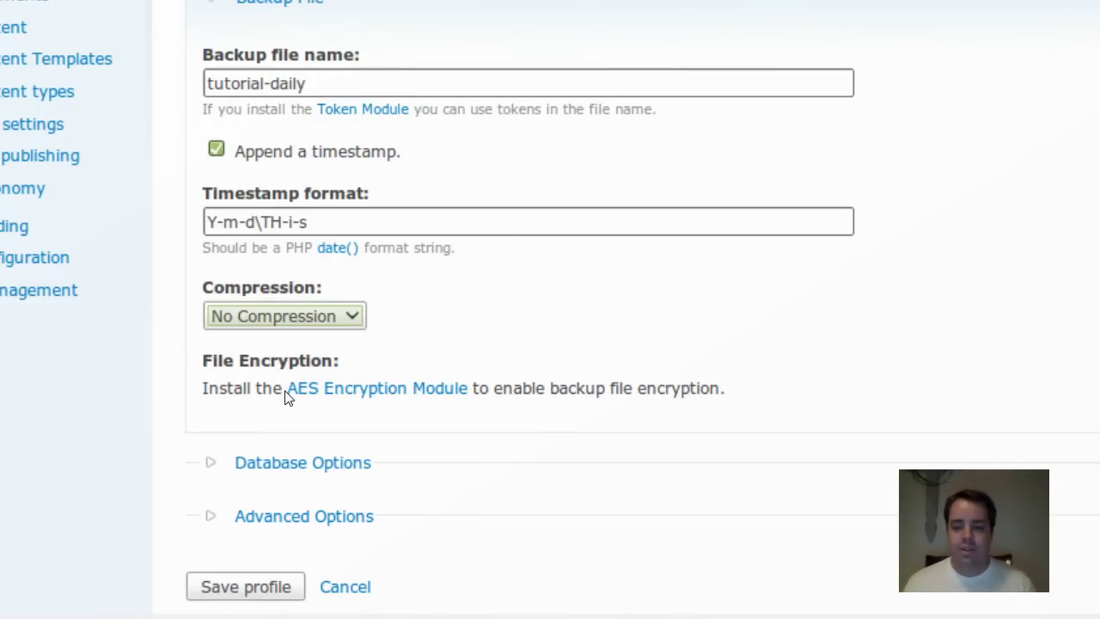
scroll(287, 396, down, 1)
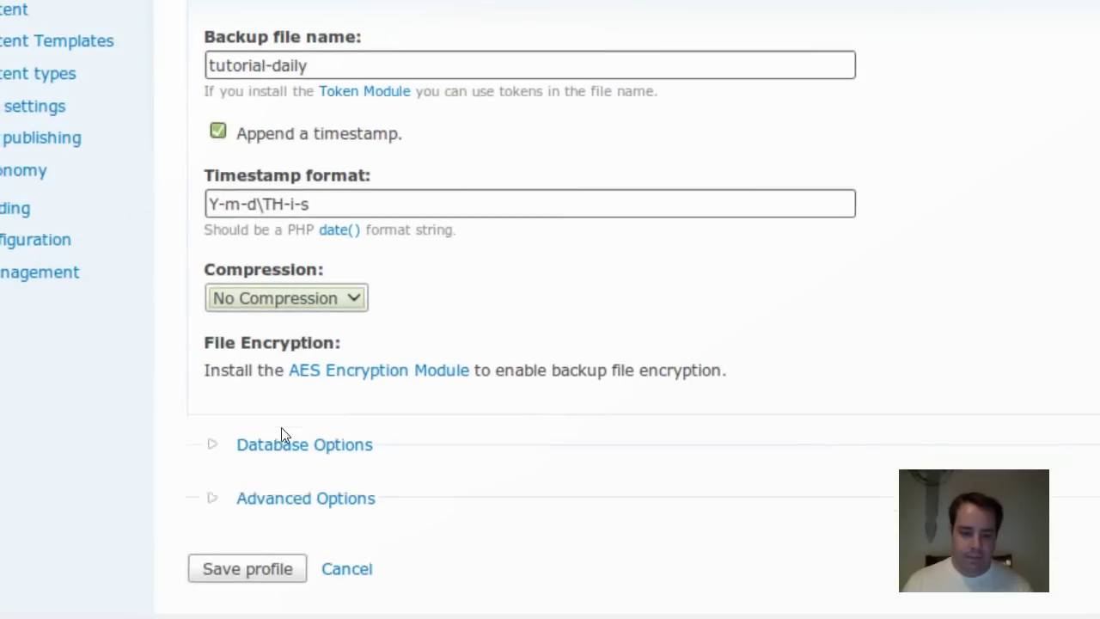
click(282, 442)
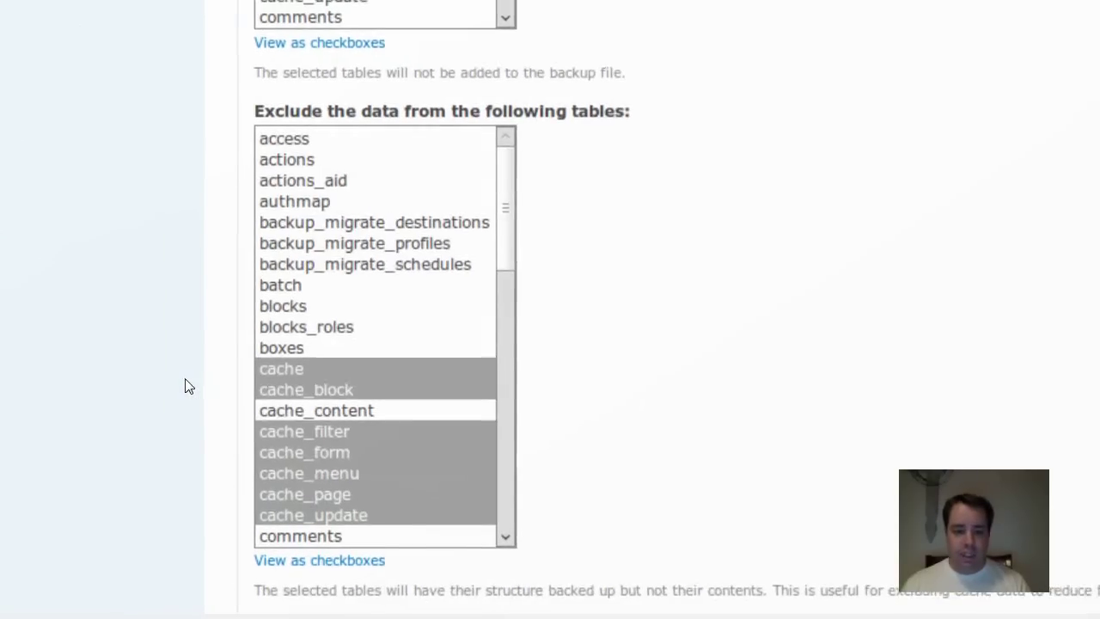
scroll(399, 370, down, 13)
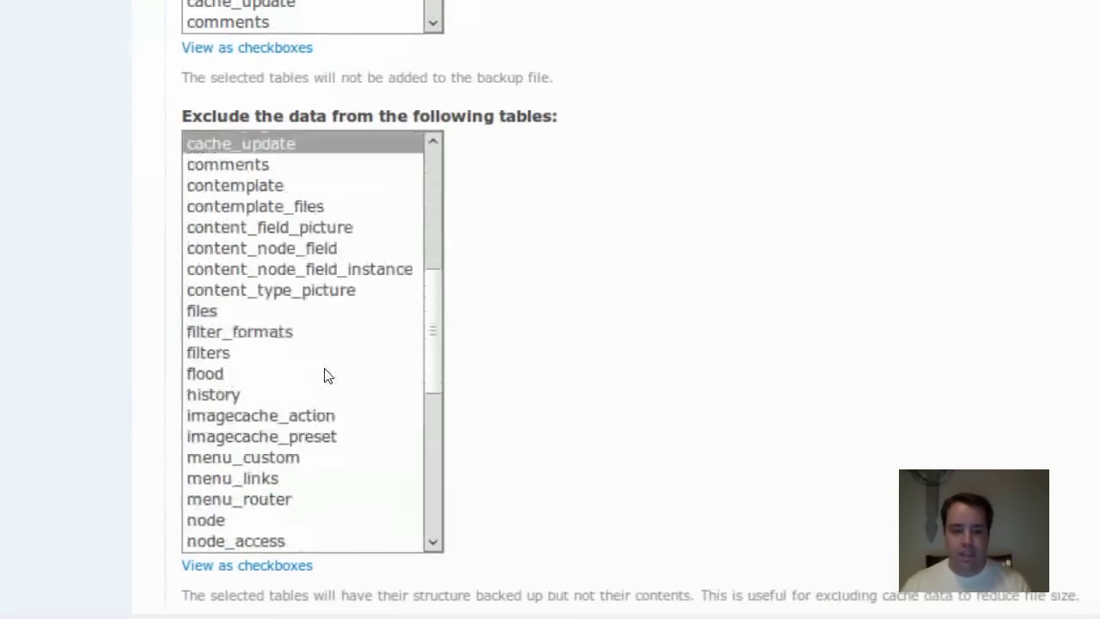
scroll(129, 411, down, 5)
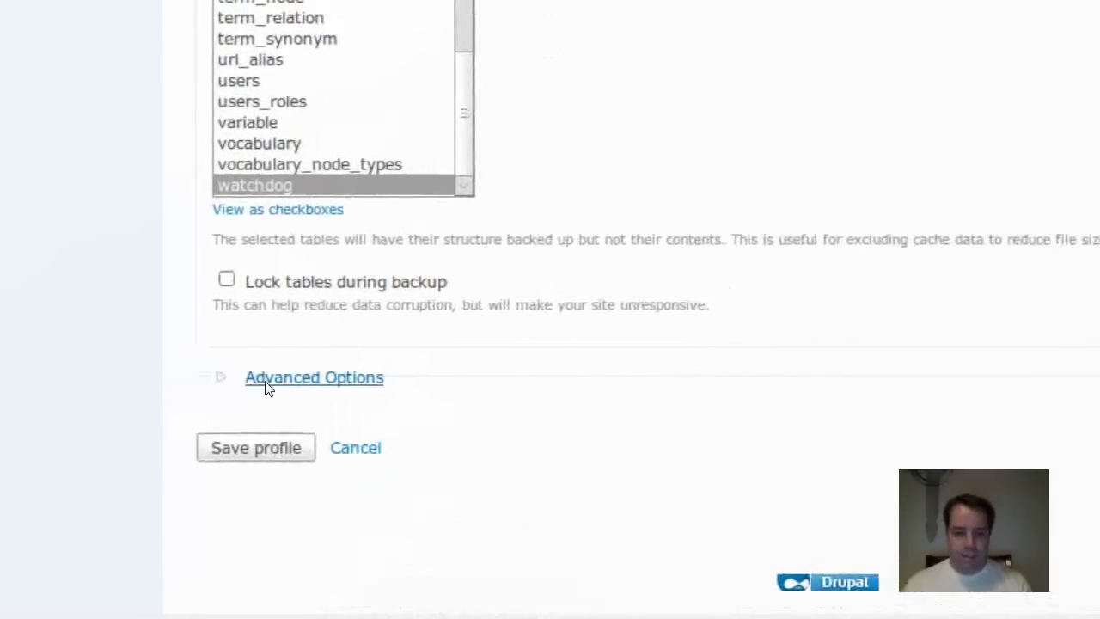
Leave the success email notice unchecked in Advanced Options and save the profile
click(314, 368)
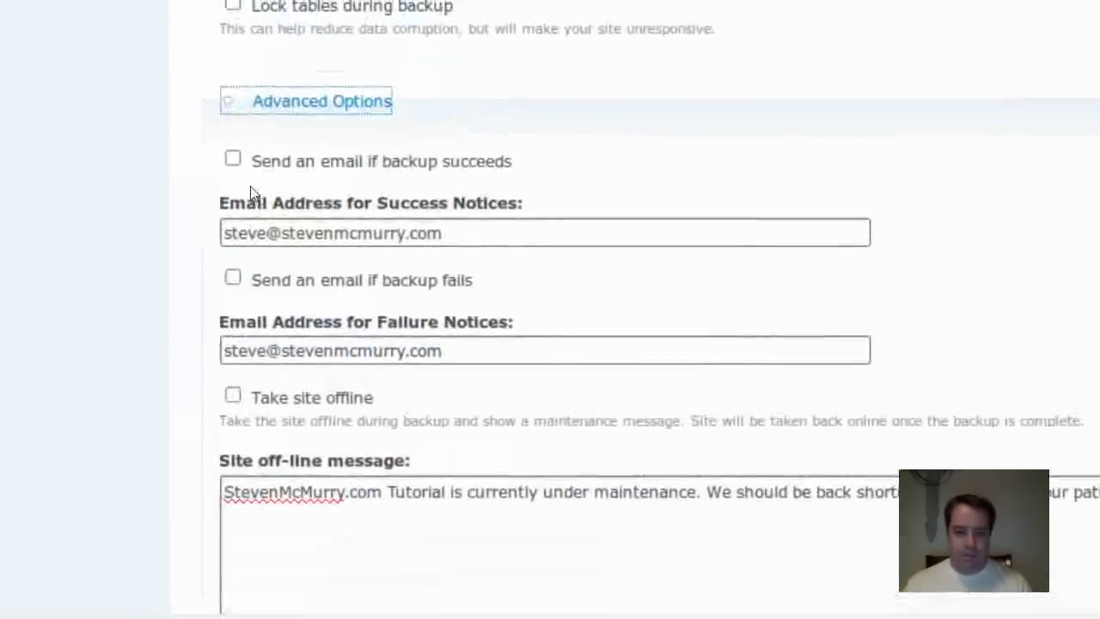
click(240, 171)
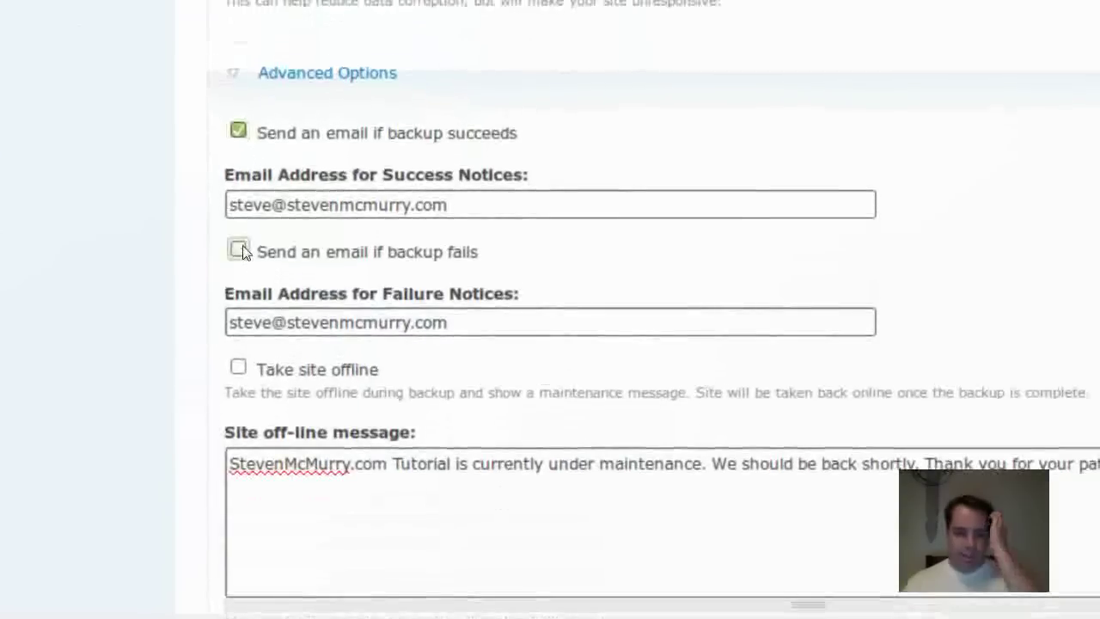
click(238, 164)
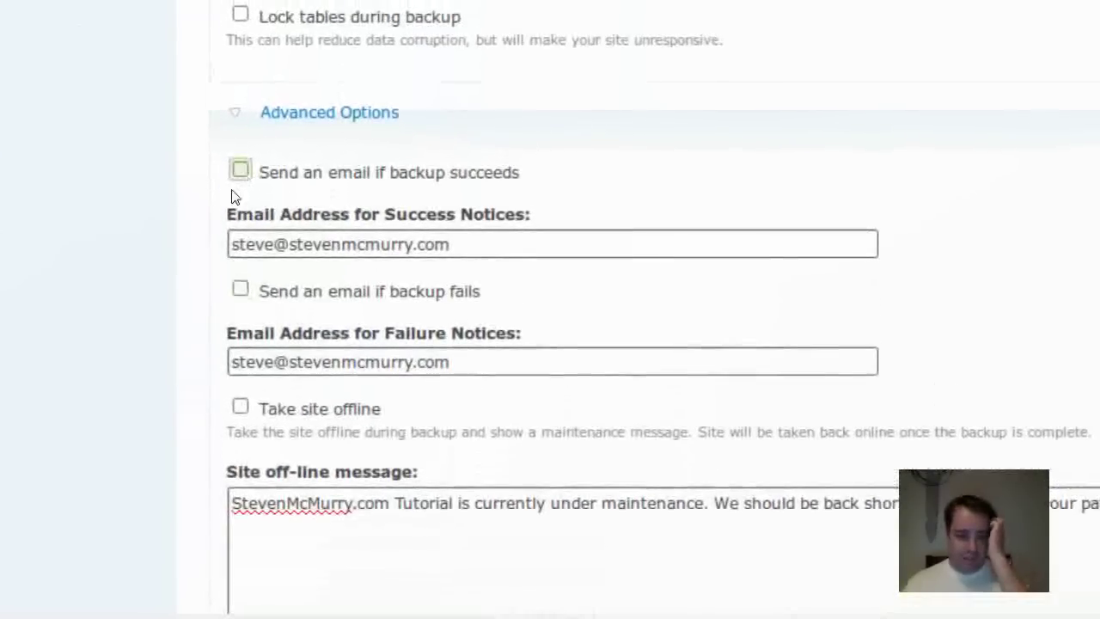
scroll(210, 292, down, 5)
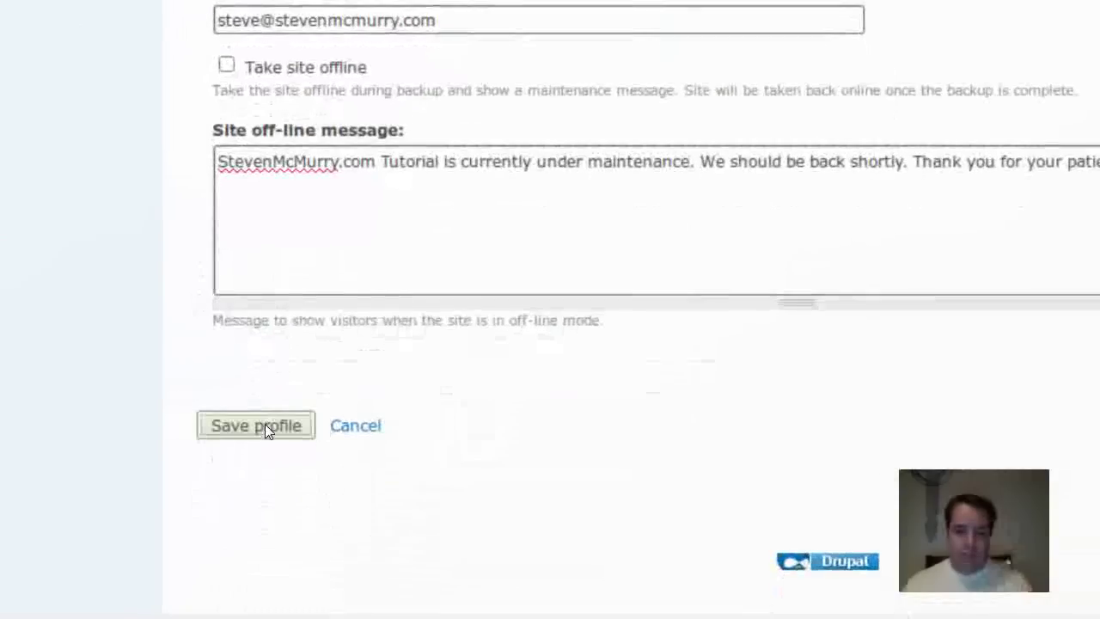
click(264, 425)
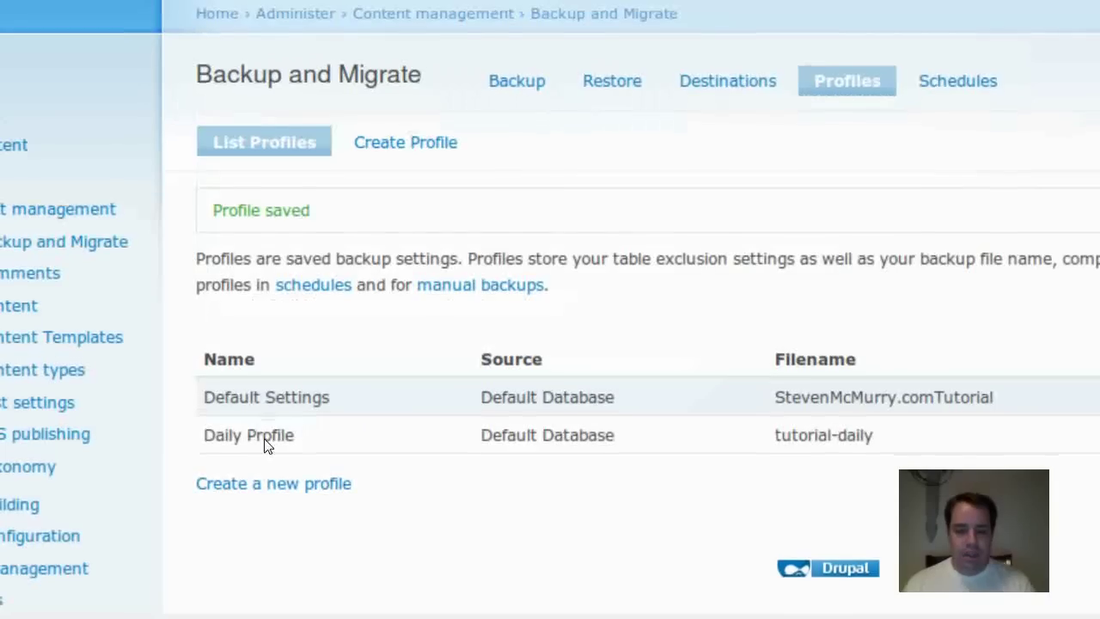
Create a profile named Weekly Profile with backup file name tutorial-weekly
click(261, 464)
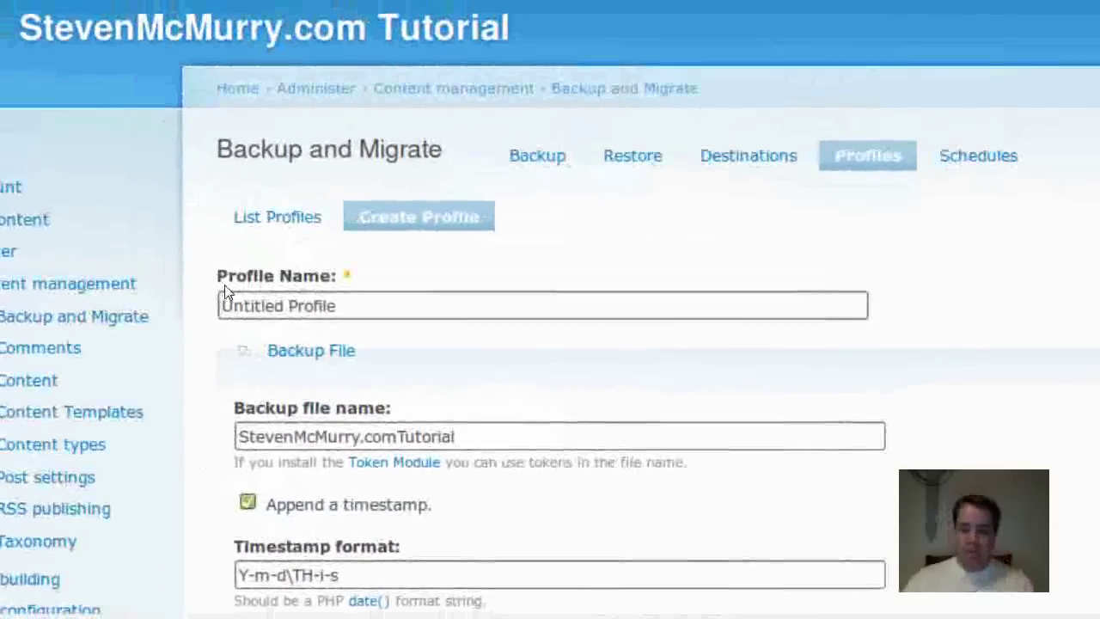
triple_click(224, 297)
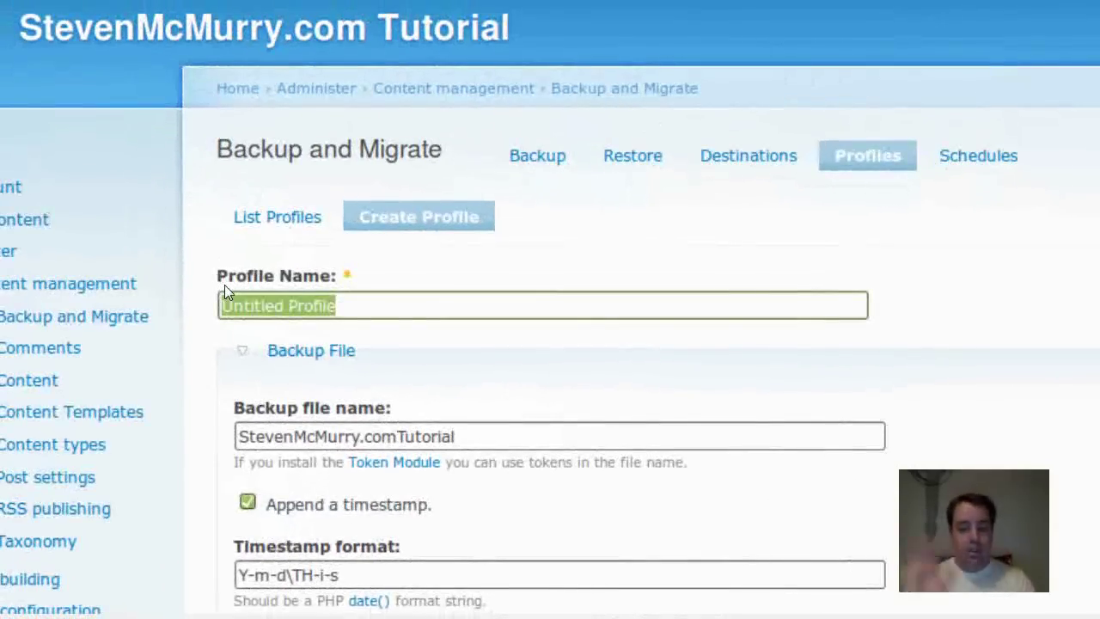
text(wee)
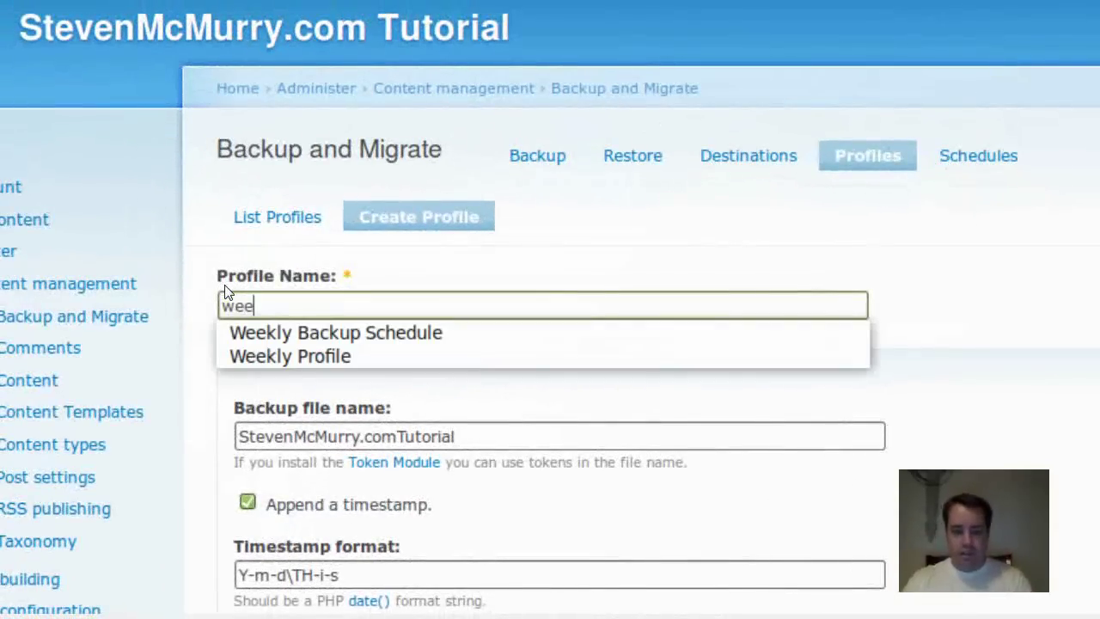
key(Down)
key(Down)
key(Tab)
key(Tab)
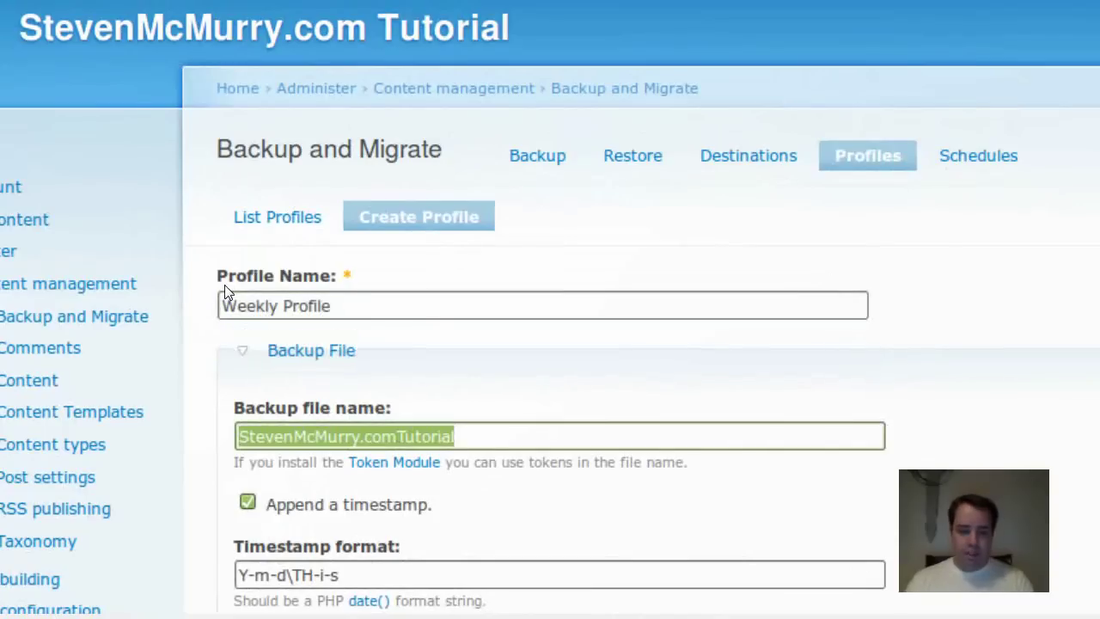
text(t)
key(Down)
key(Down)
key(Tab)
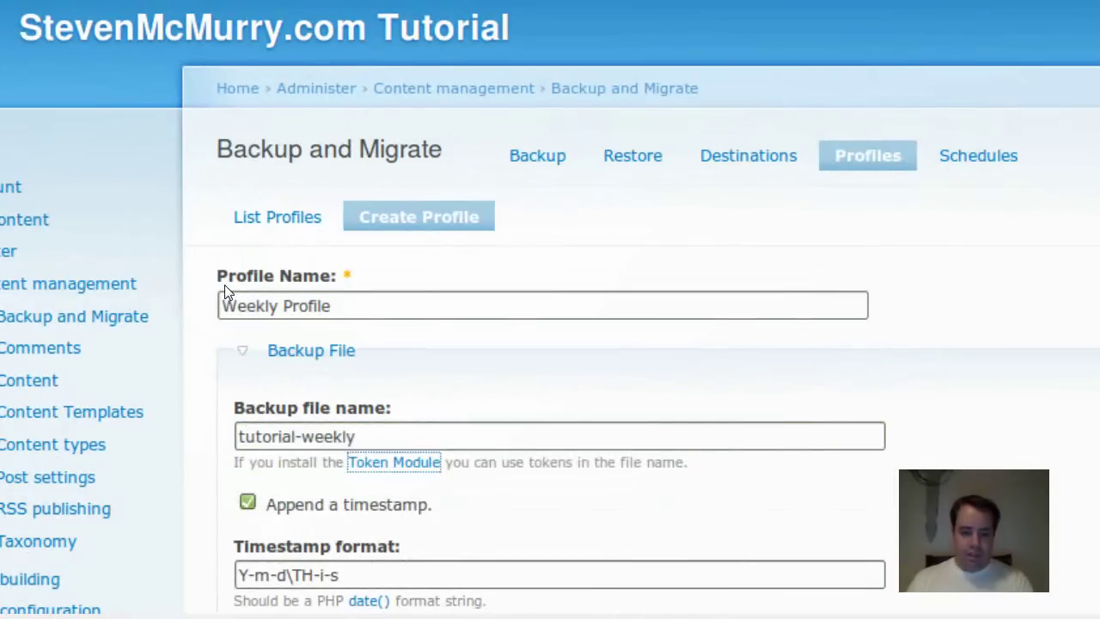
key(Tab)
key(Tab)
key(Tab)
Adjust the Database Options table exclusion lists and save the weekly profile
scroll(227, 318, down, 5)
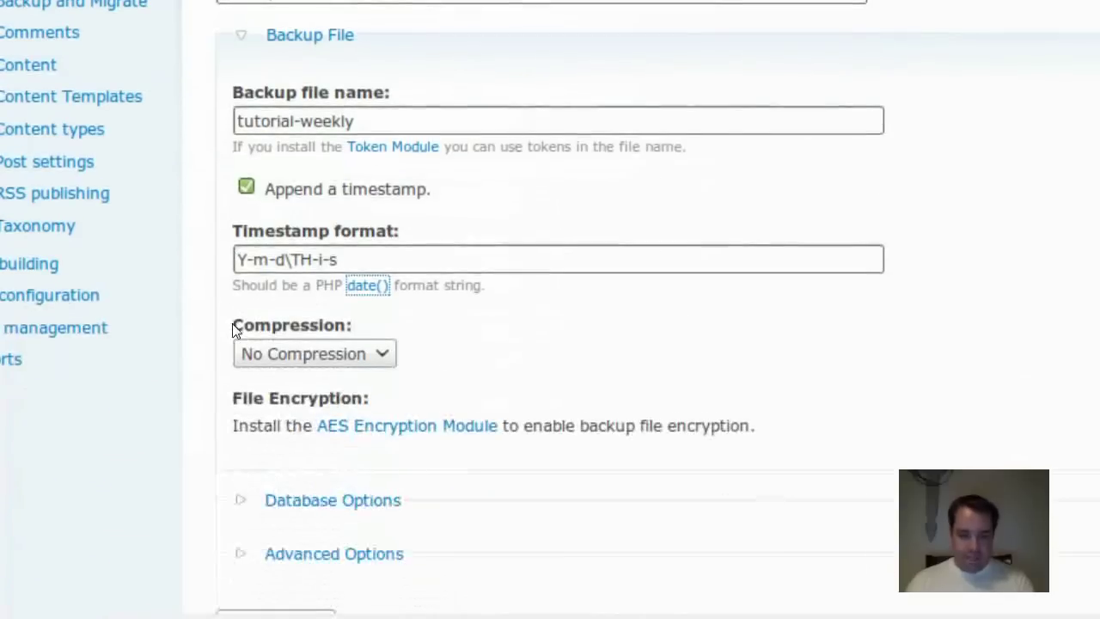
scroll(244, 333, down, 1)
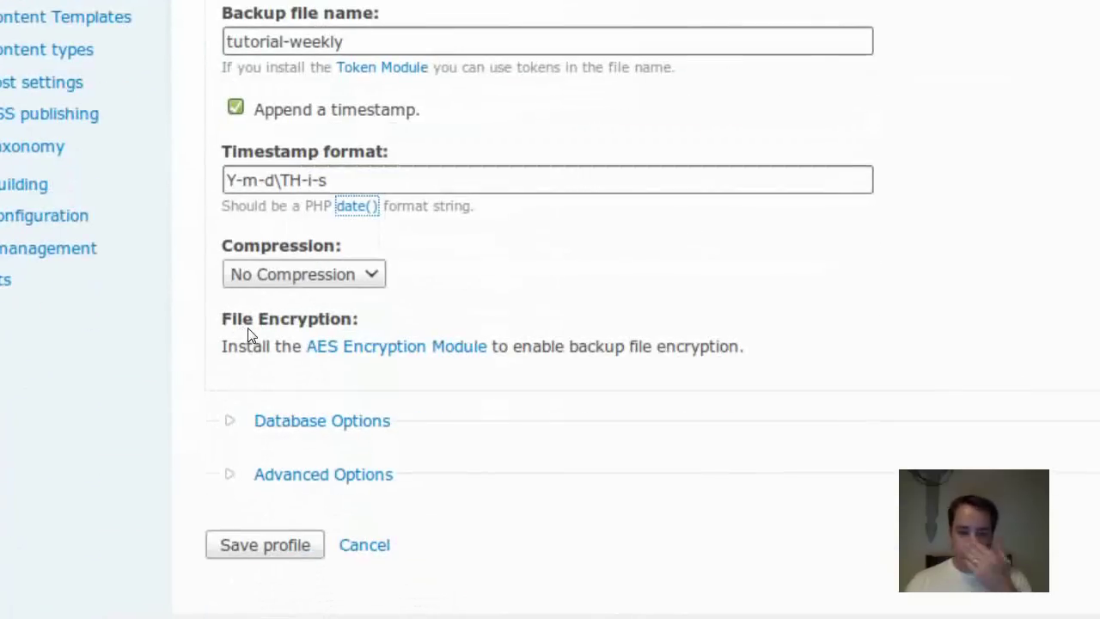
click(271, 386)
scroll(257, 370, down, 10)
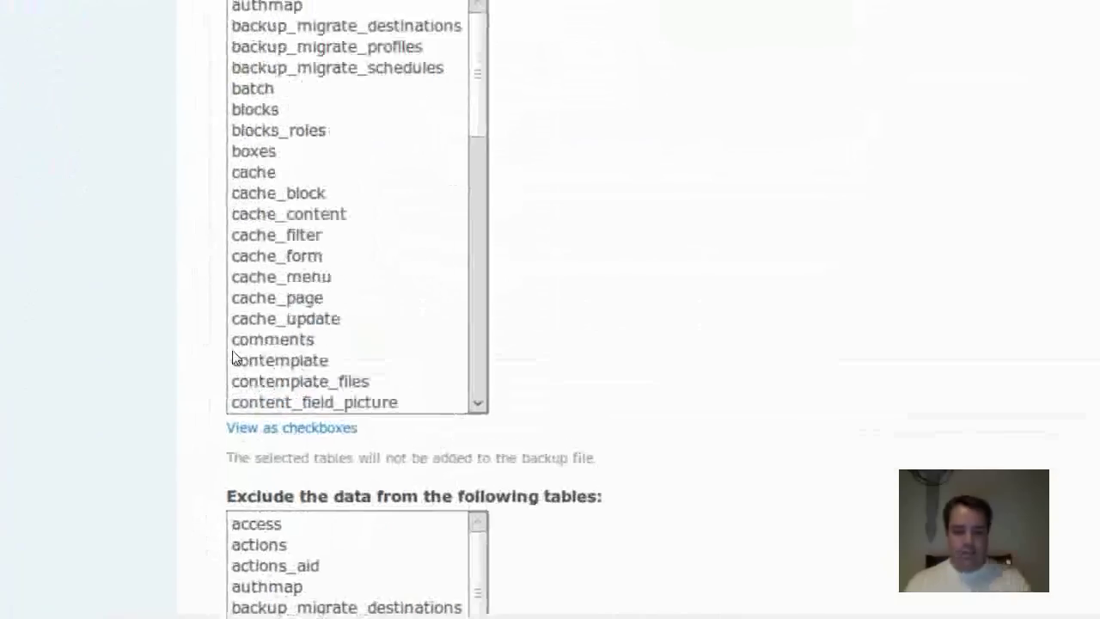
click(292, 140)
ctrl+click(292, 145)
scroll(277, 246, down, 2)
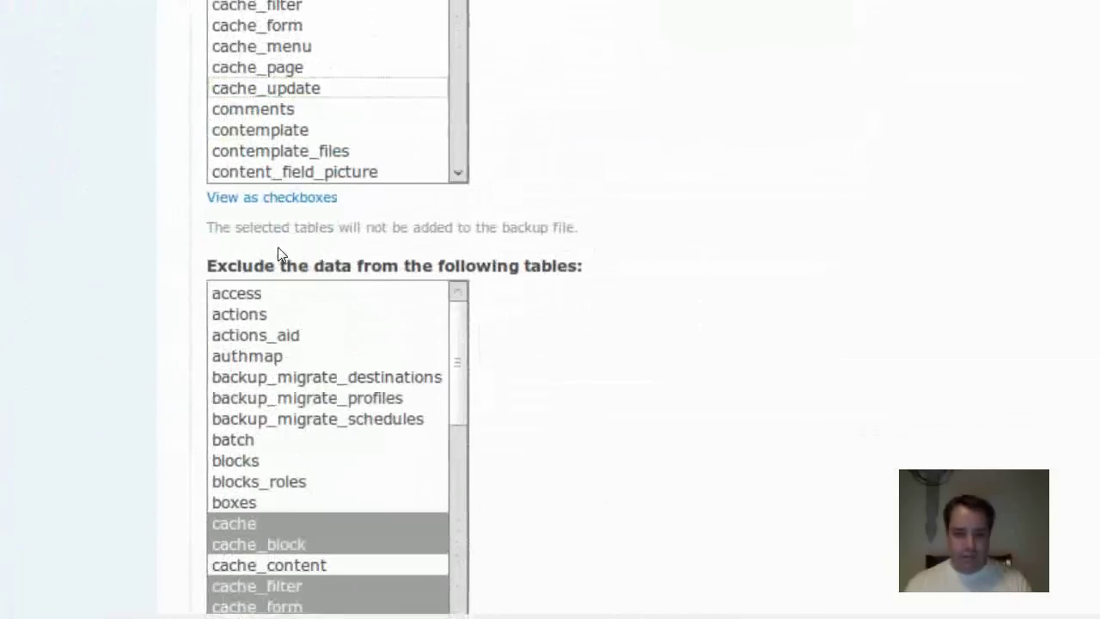
click(289, 282)
ctrl+click(289, 282)
scroll(226, 307, down, 5)
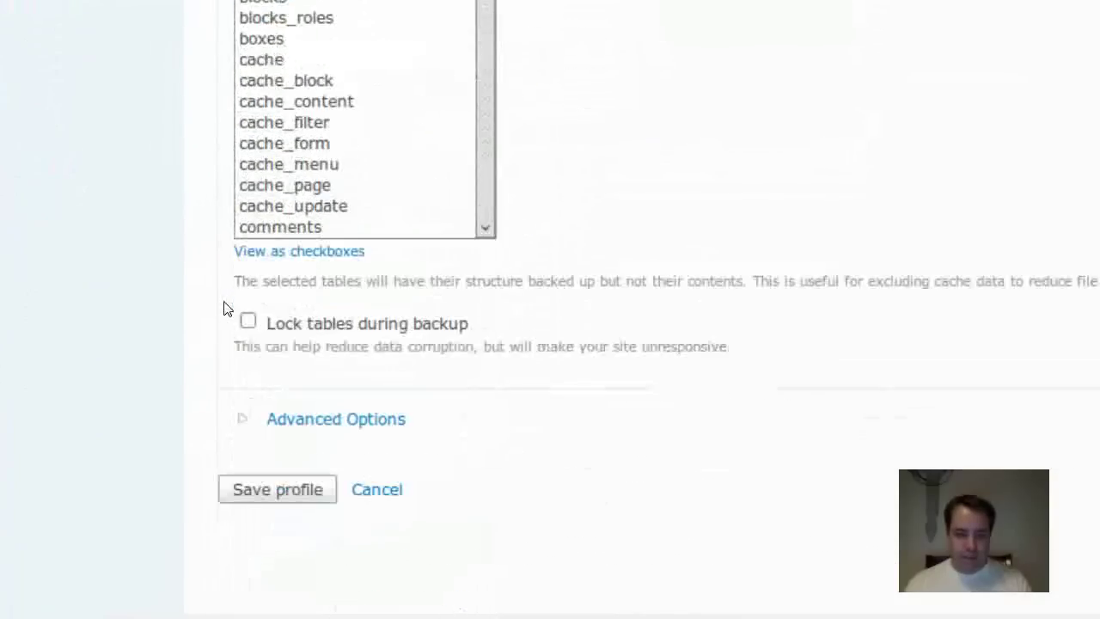
click(249, 489)
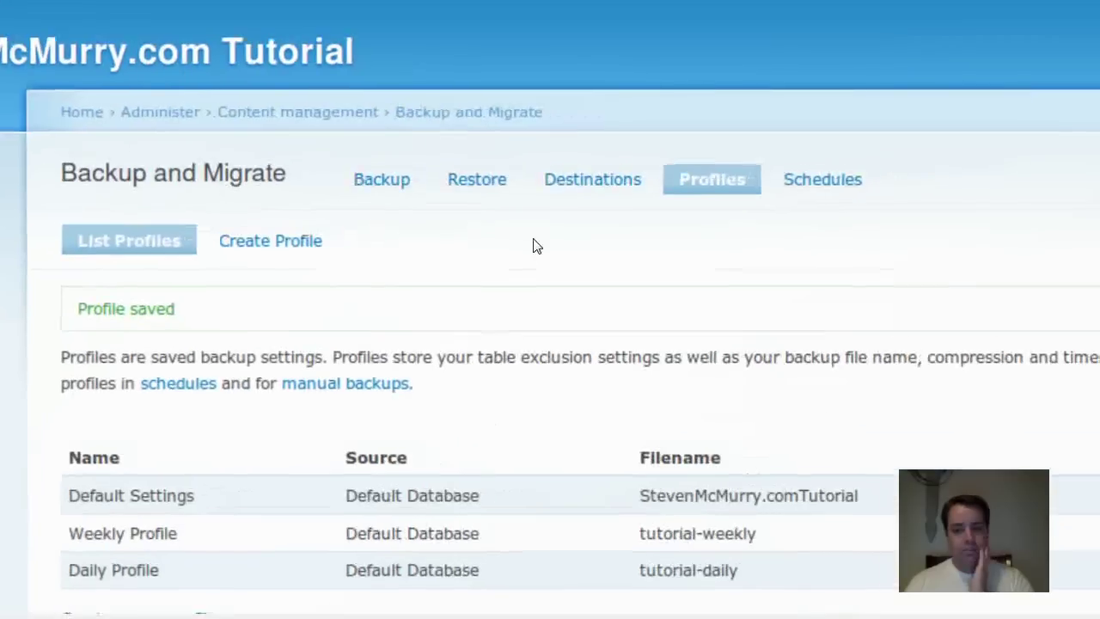
Open the Schedules list, which has no schedules yet
click(694, 201)
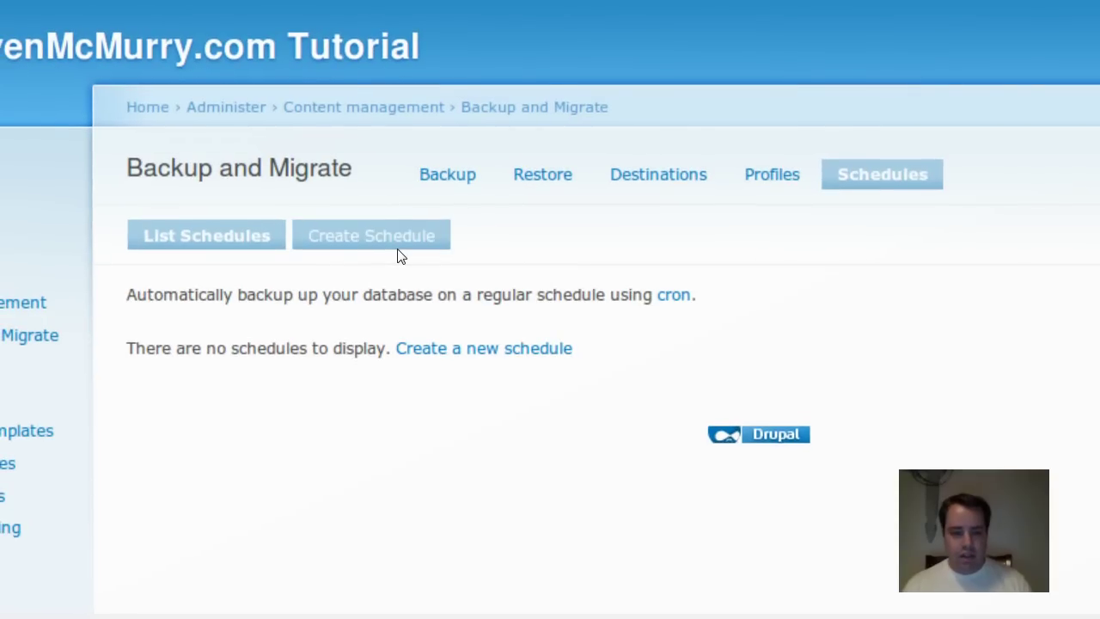
Start a new schedule named Daily Backup Schedule using Daily Profile
click(398, 244)
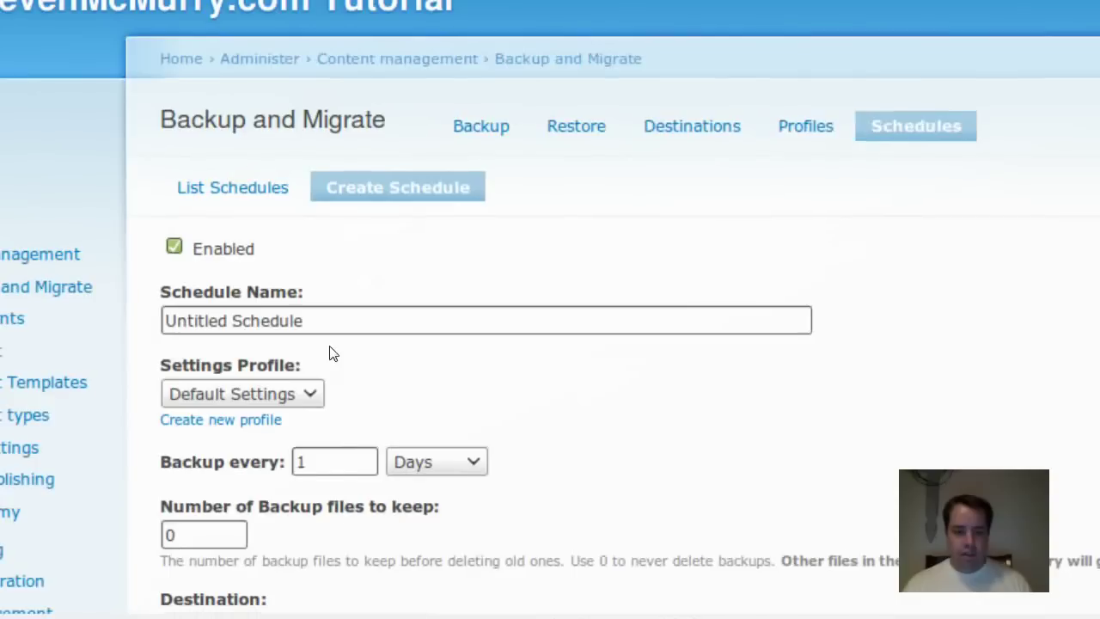
click(337, 334)
key(ctrl+a)
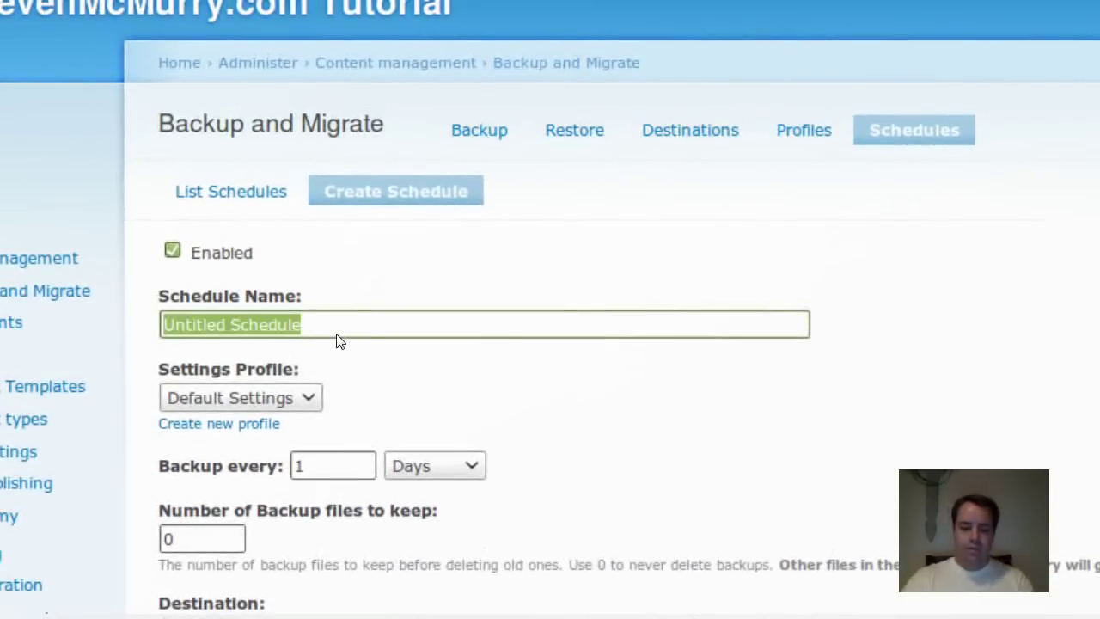
text(da)
key(Down)
key(Down)
key(Return)
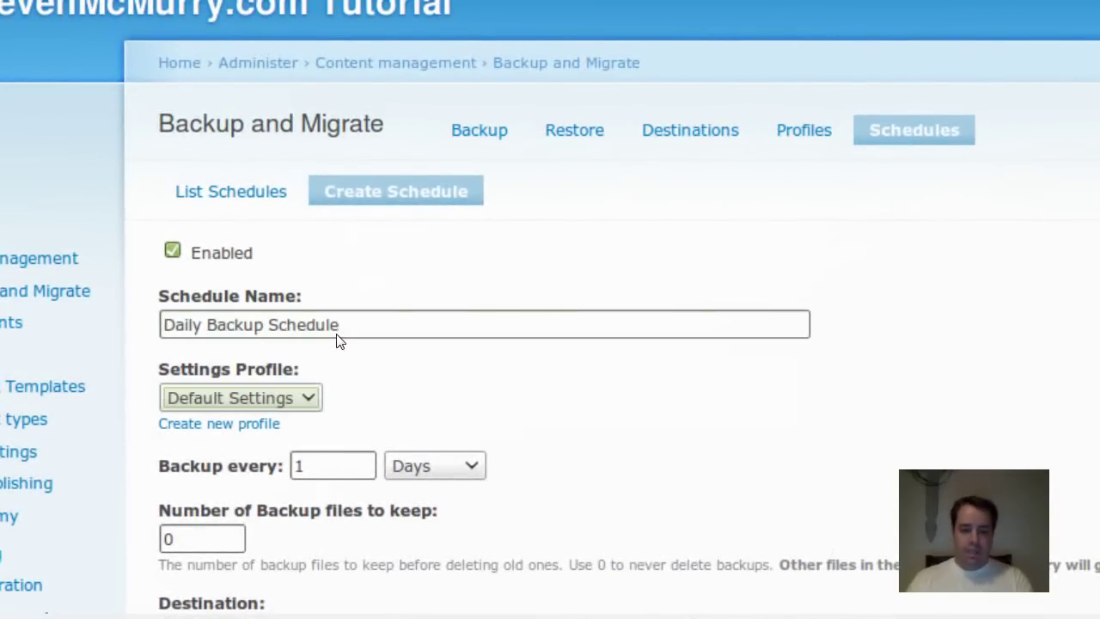
key(Tab)
key(Down)
key(Down)
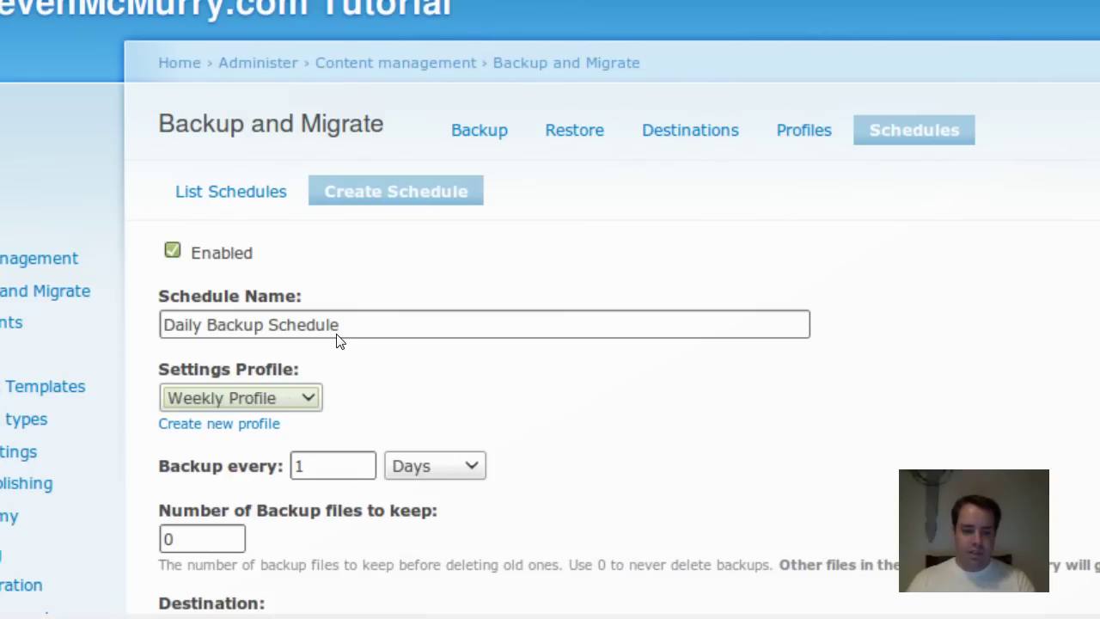
Run it every 1 day, keep 5 backups Outside Public Root, and save the schedule
key(Tab)
key(Tab)
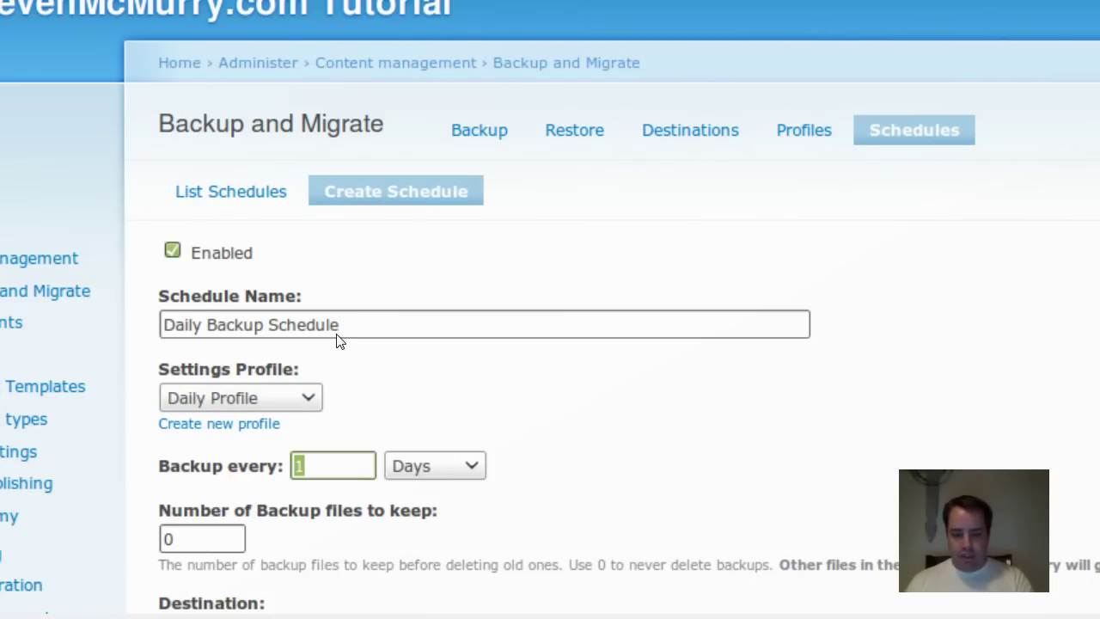
key(Tab)
key(Down)
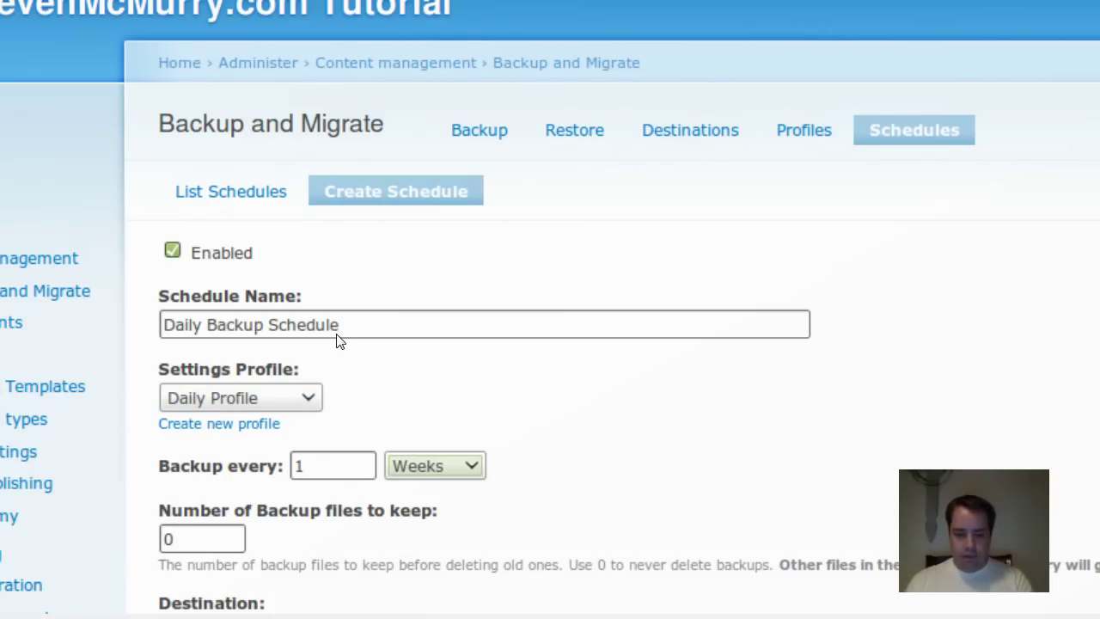
key(Up)
key(Tab)
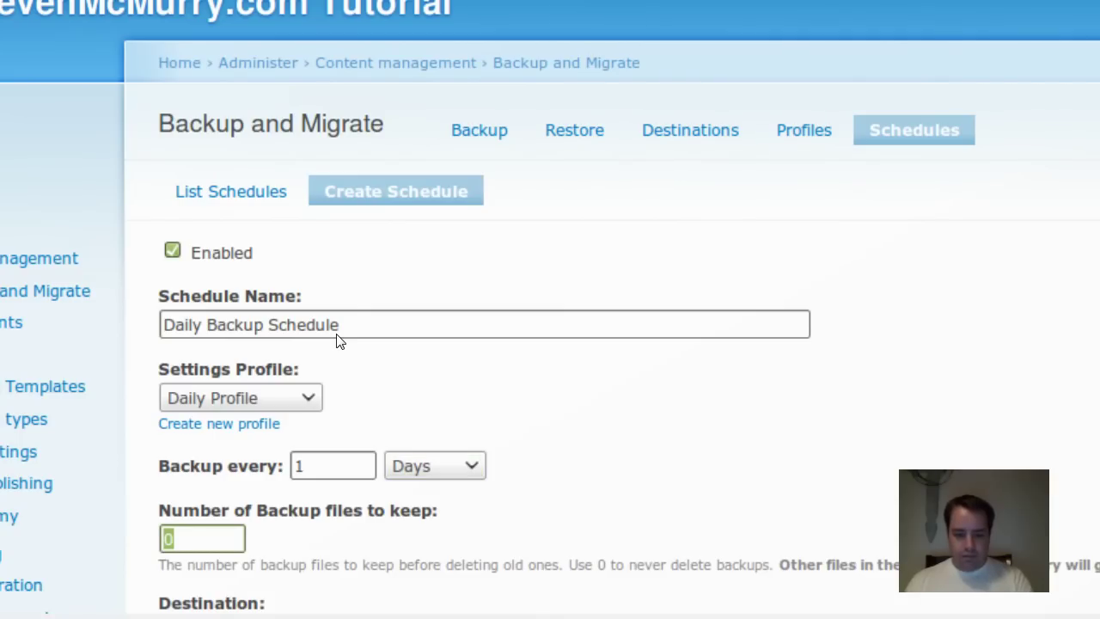
text(5)
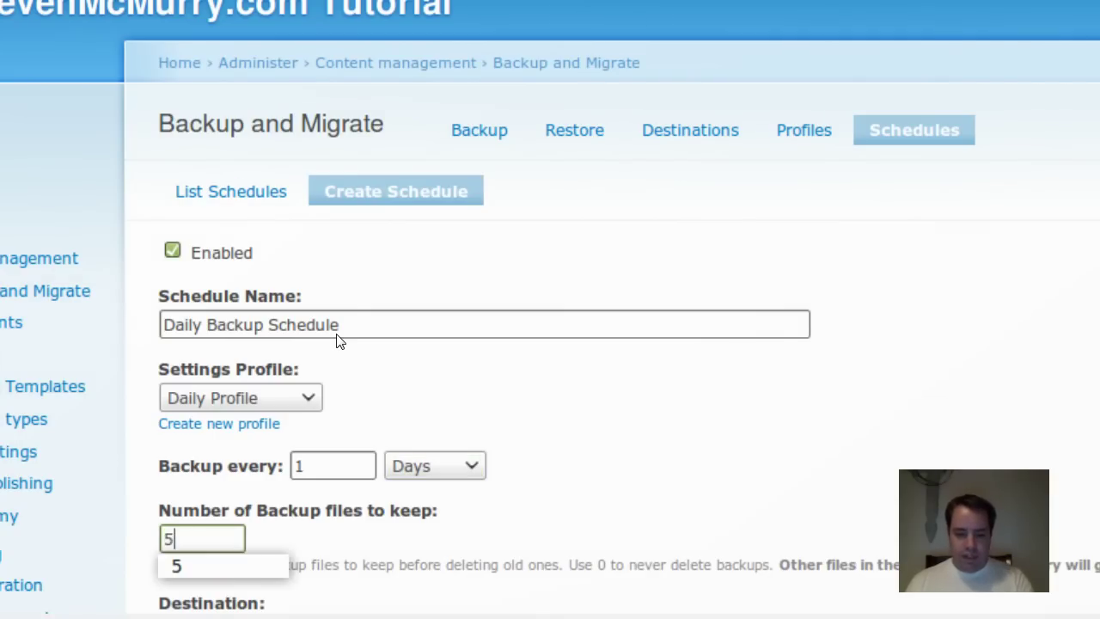
key(Tab)
scroll(344, 422, down, 2)
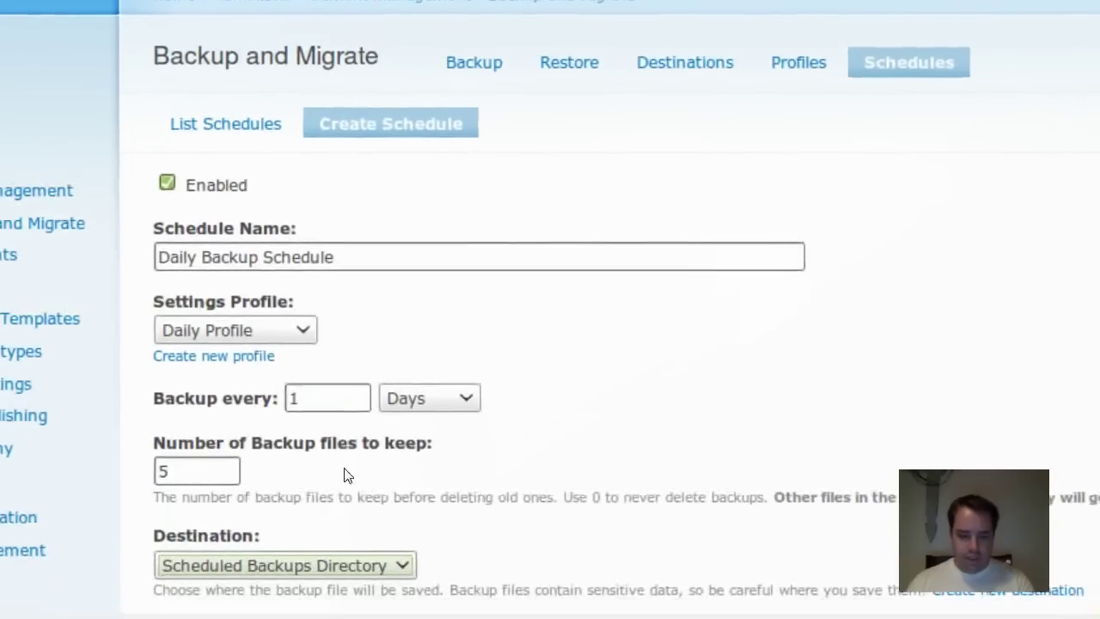
scroll(338, 492, down, 5)
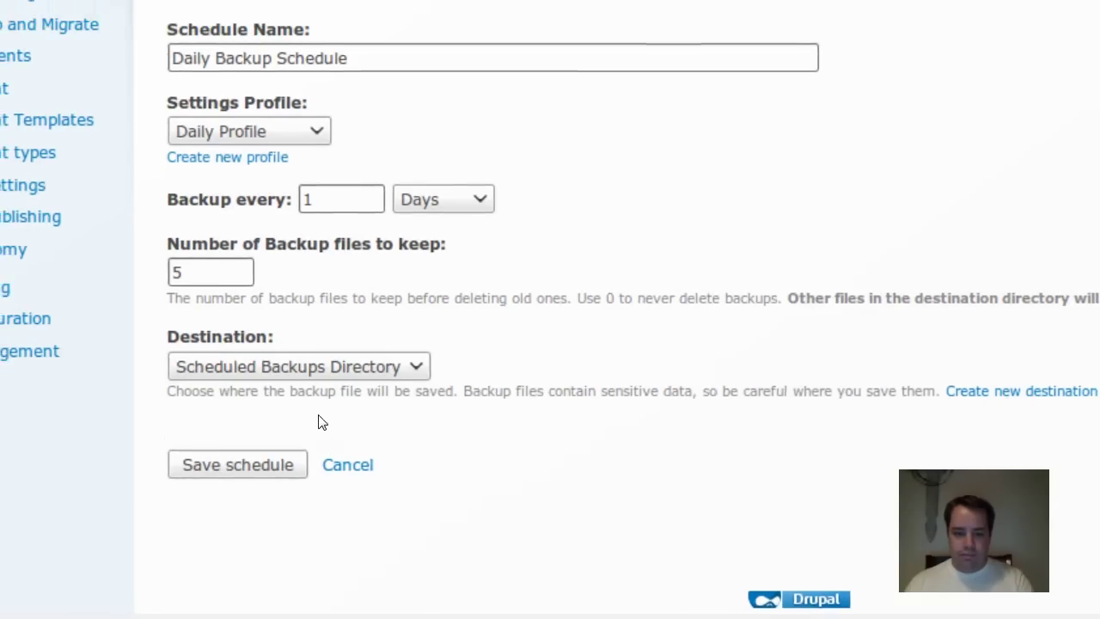
click(303, 383)
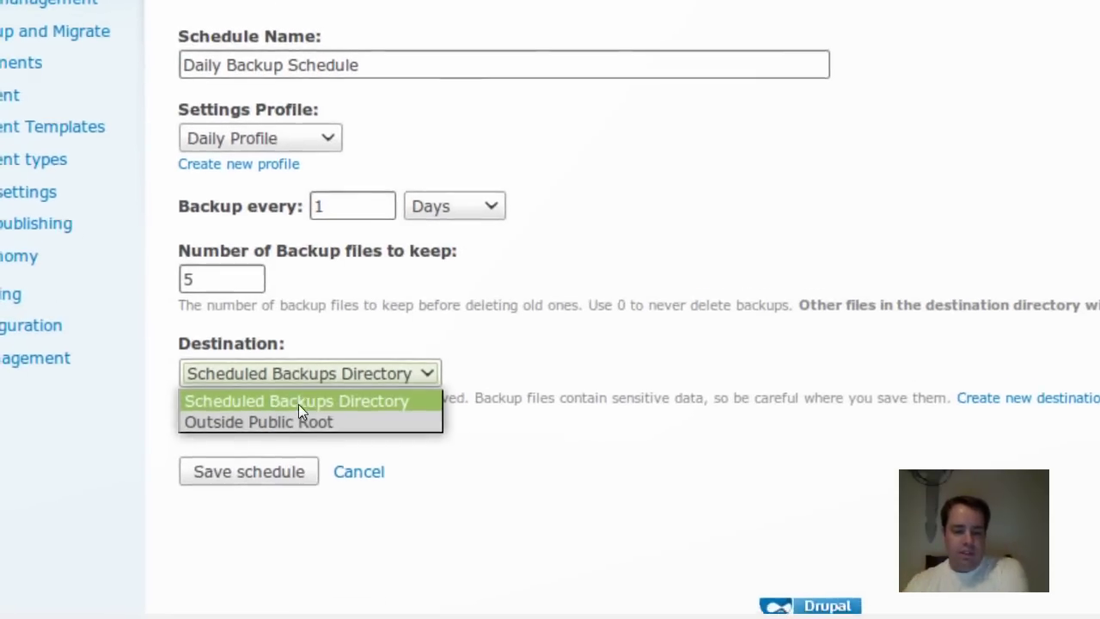
click(298, 428)
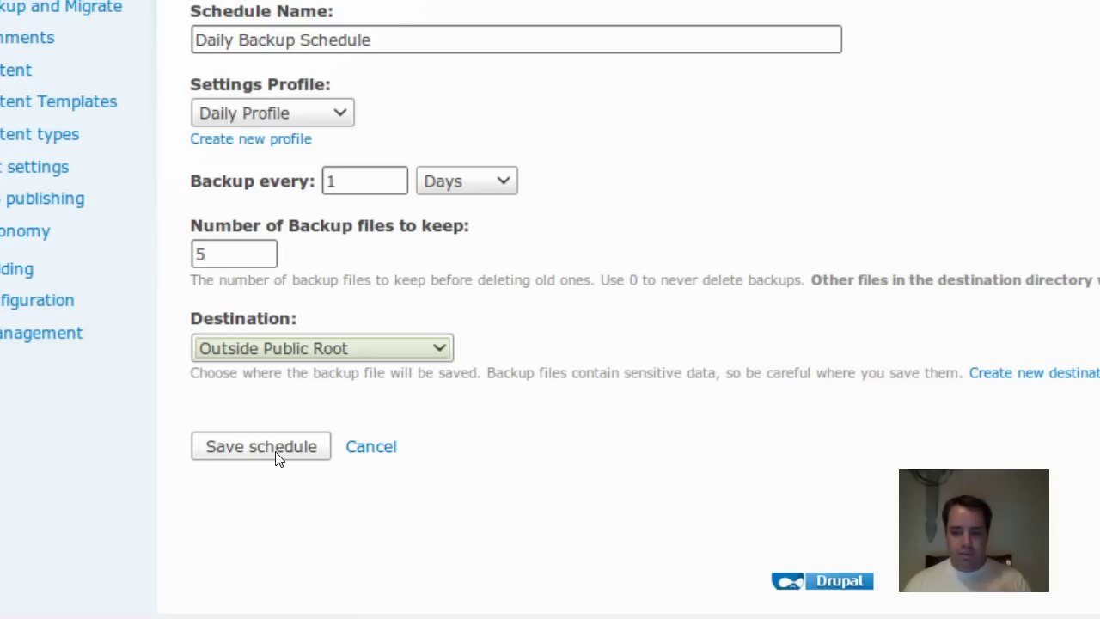
click(277, 457)
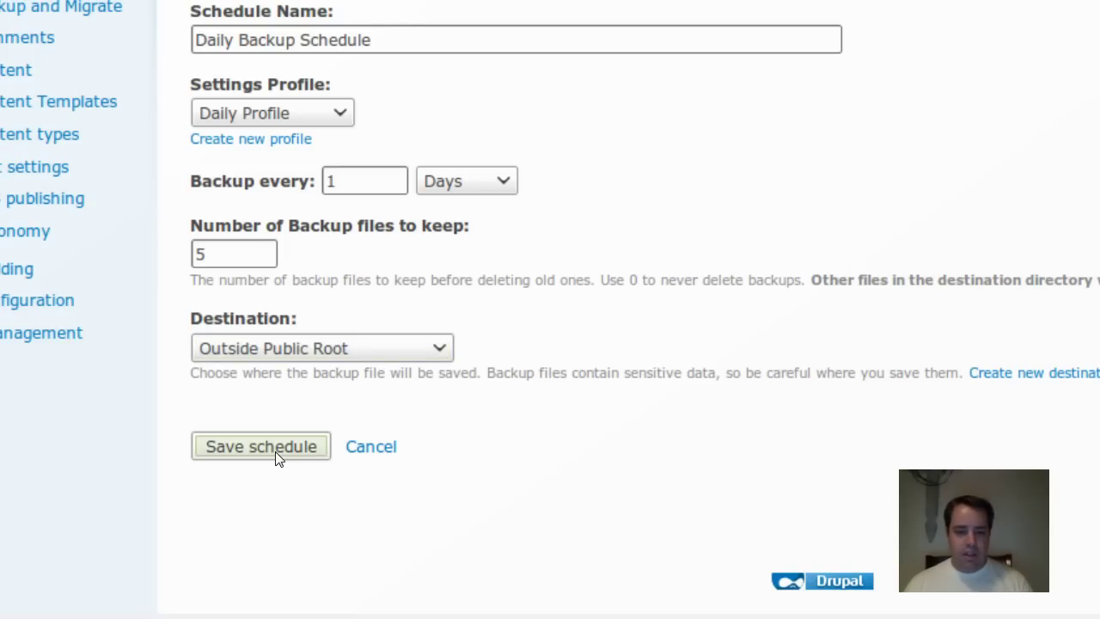
Start a new schedule named Weekly Backup Schedule using Weekly Profile
click(286, 431)
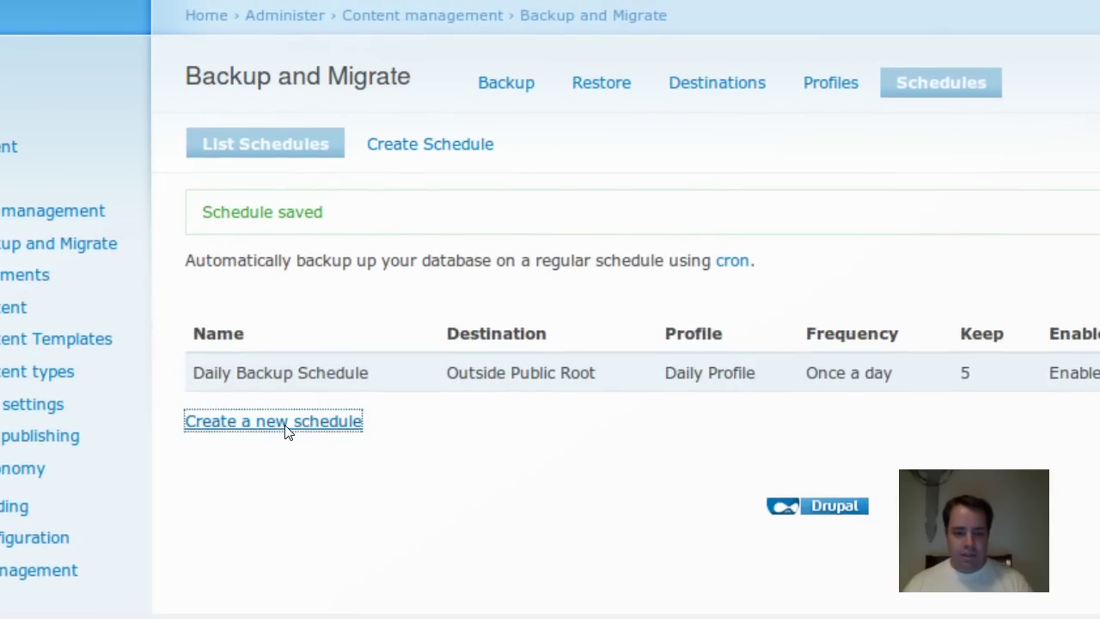
drag(360, 334, 223, 316)
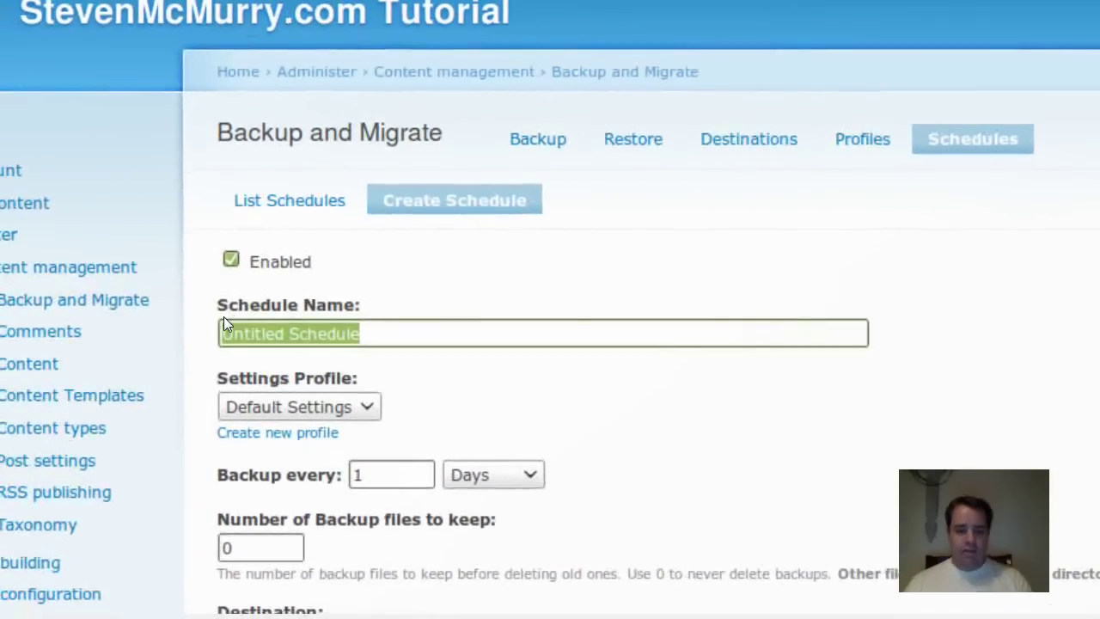
text(We)
key(Down)
key(Down)
key(Tab)
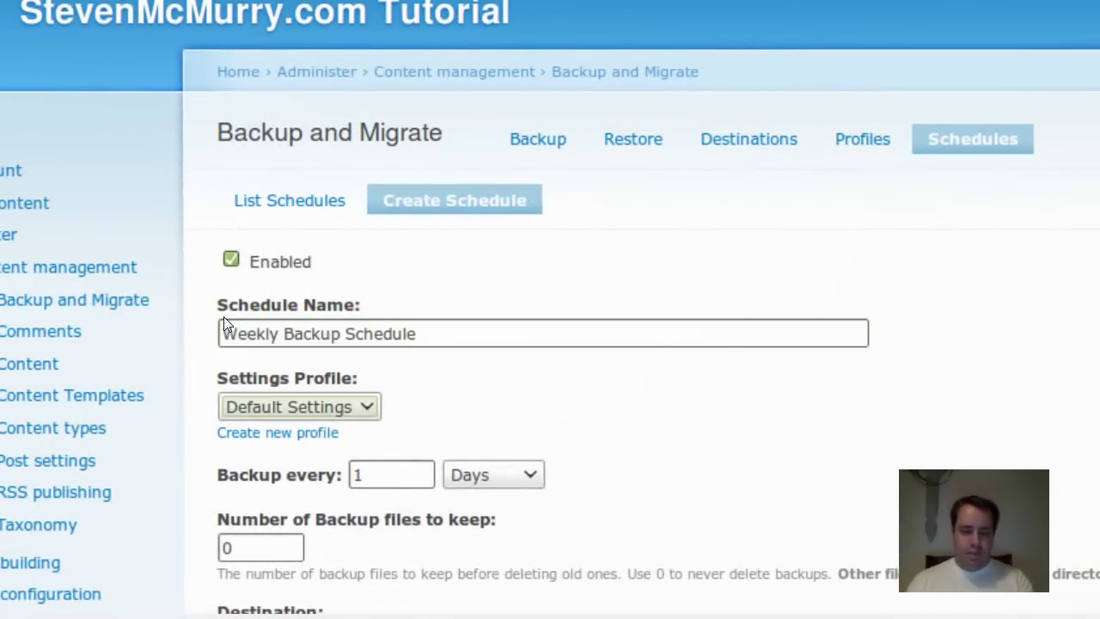
key(Tab)
key(Tab)
key(Tab)
key(shift+Tab)
key(shift+Tab)
key(shift+Tab)
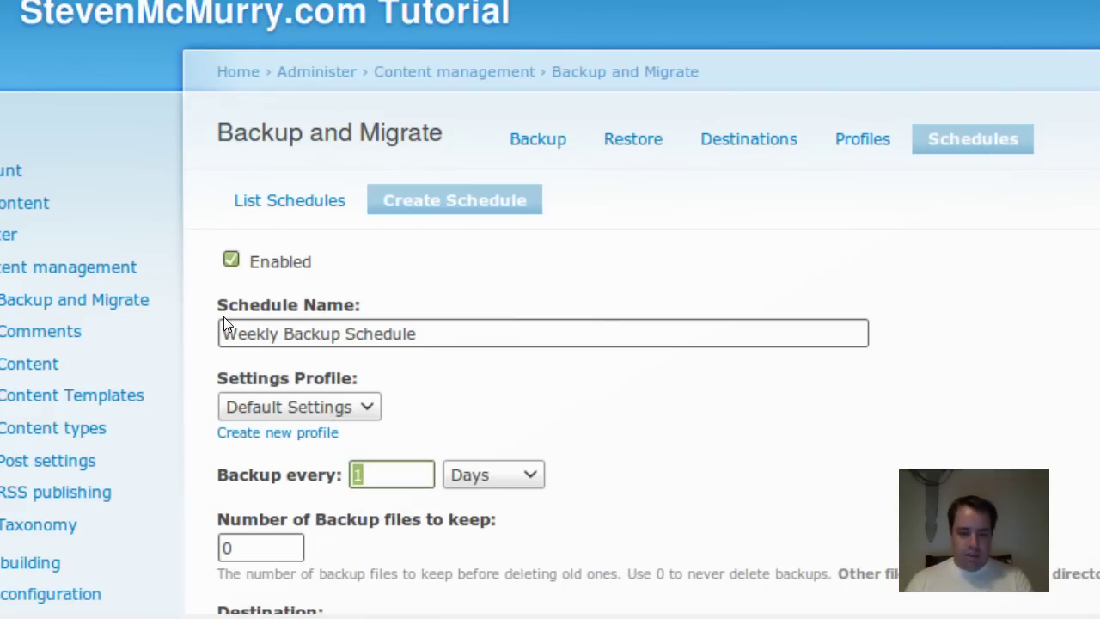
key(Down)
key(Down)
key(Up)
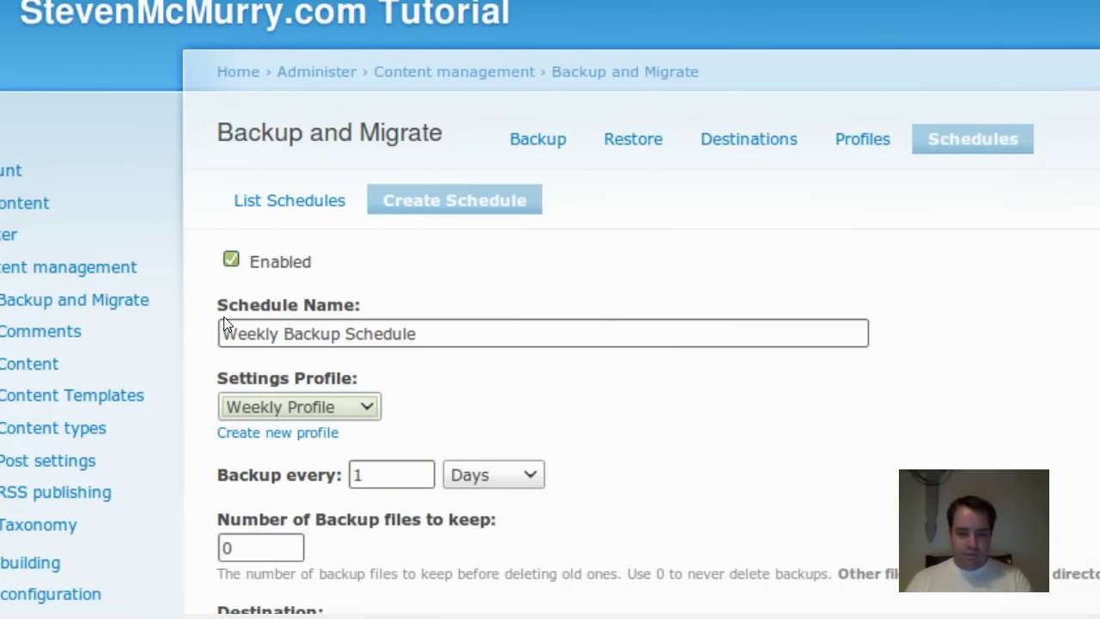
Keep 4 backups, store them Outside Public Root, and save the schedule
key(Tab)
key(Tab)
key(Tab)
key(Tab)
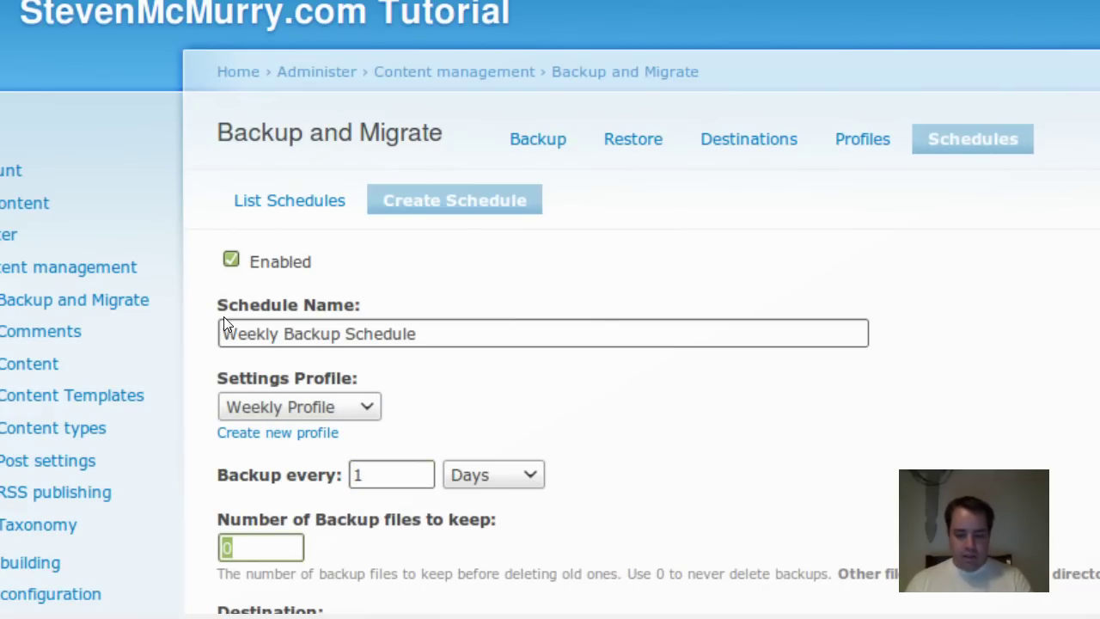
text(4)
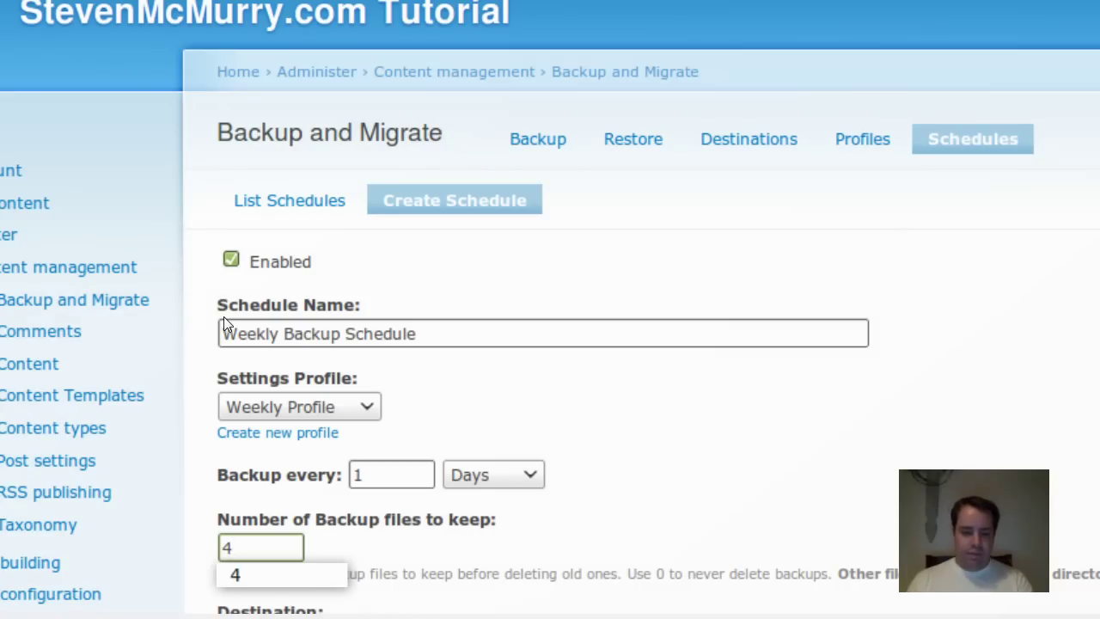
key(Escape)
scroll(223, 316, down, 1)
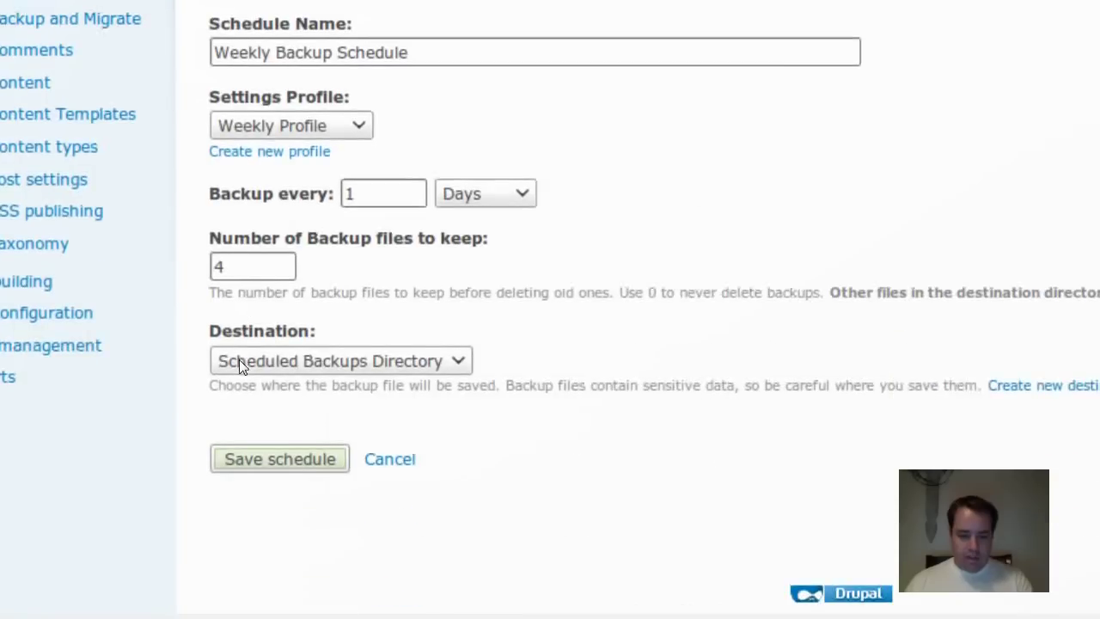
click(318, 588)
click(279, 391)
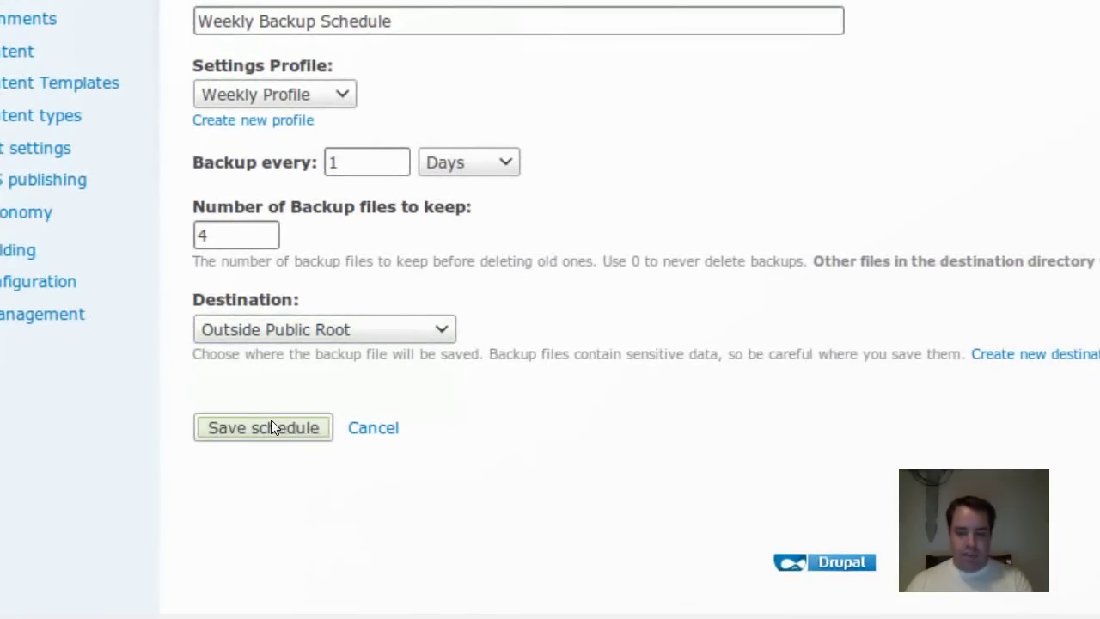
click(270, 427)
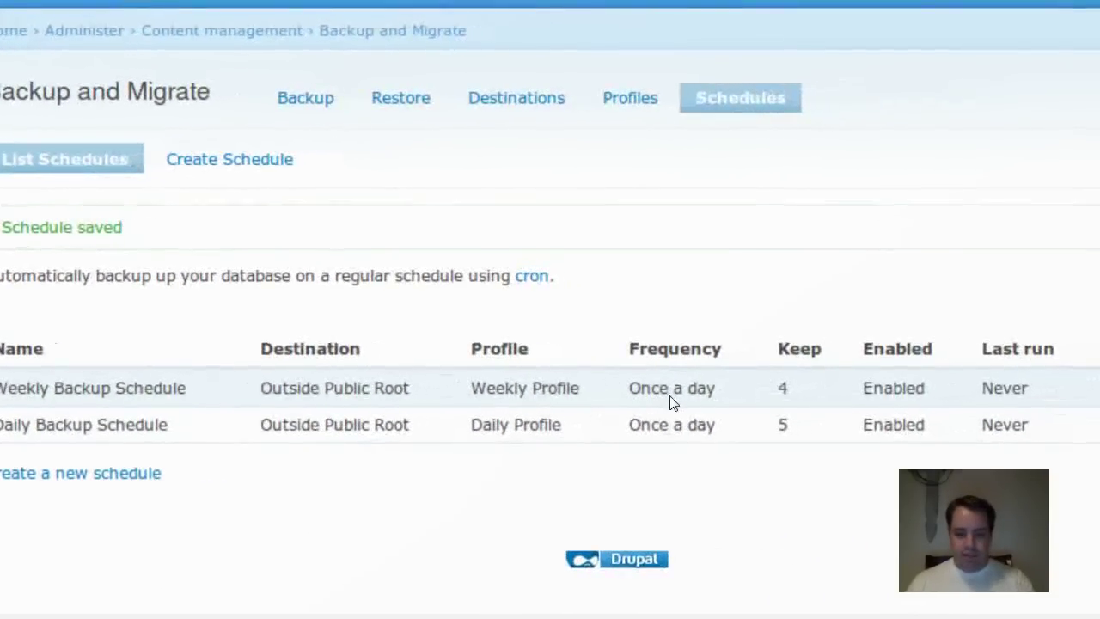
Edit Weekly Backup Schedule, change its interval unit from Days to Weeks, and save
click(961, 390)
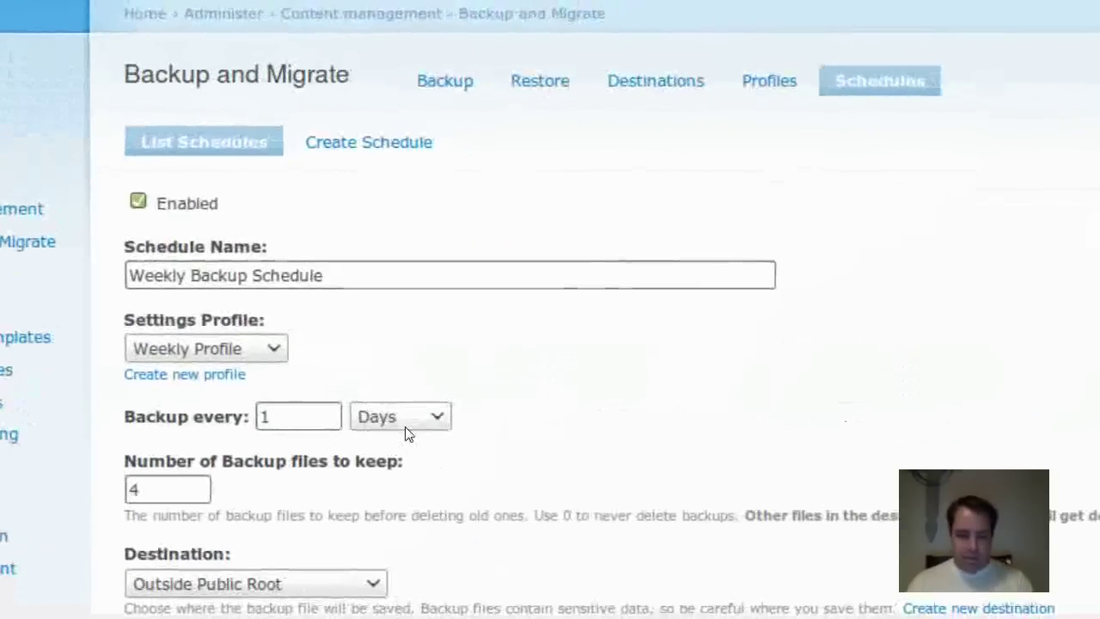
click(406, 428)
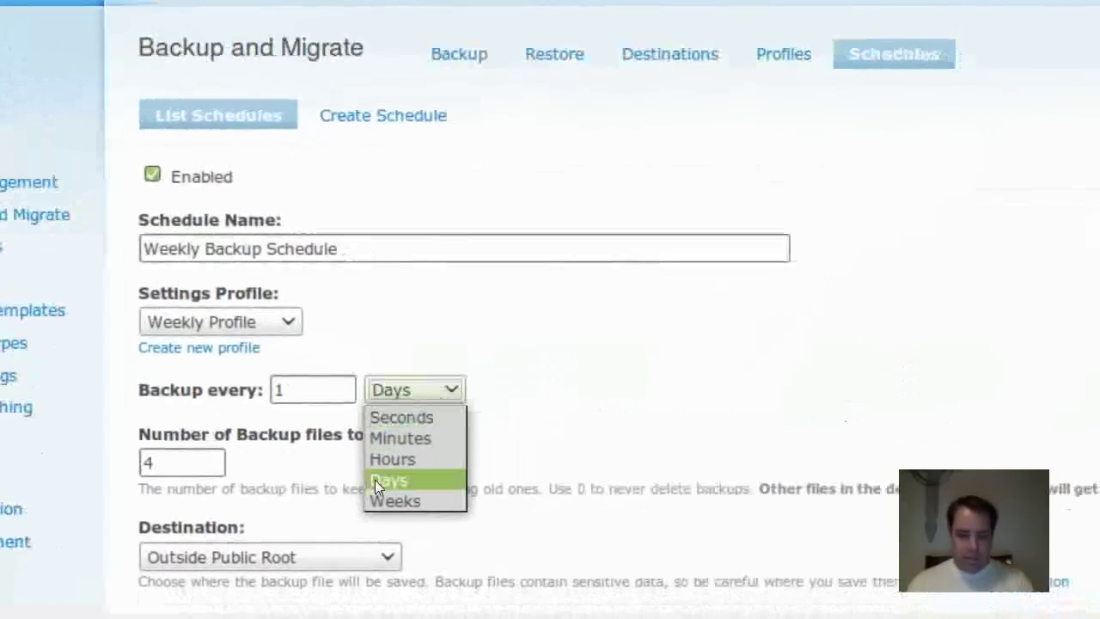
click(384, 498)
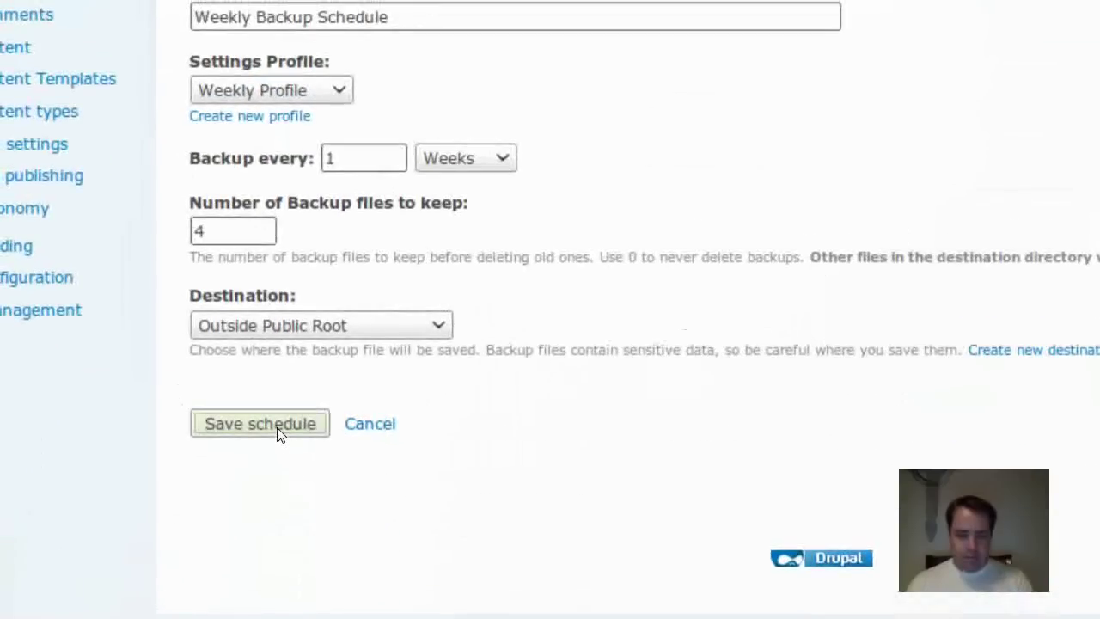
click(260, 424)
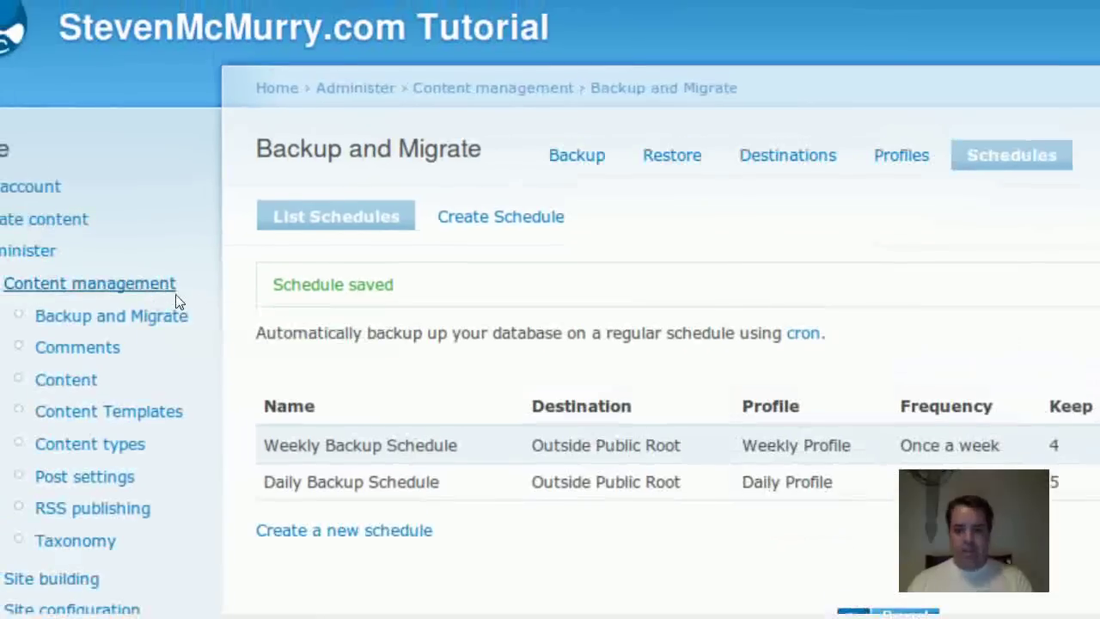